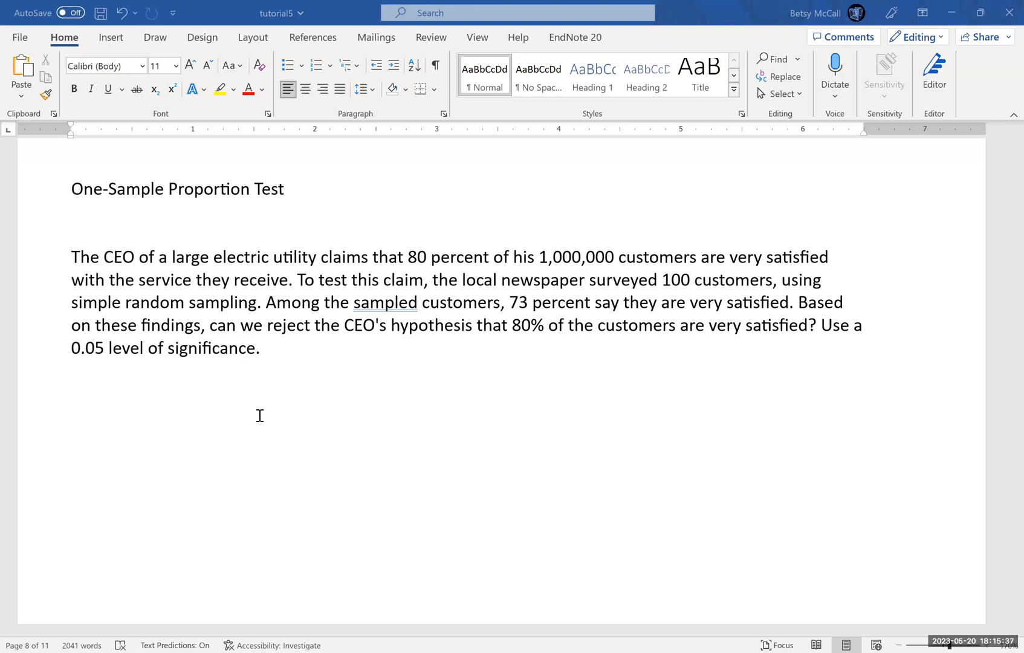
Step: Insert an equation below the problem paragraph stating the null hypothesis H₀: p = 0.80
{"action": "left_click", "coordinate": [301, 353]}
{"action": "key", "text": "Return"}
{"action": "key", "text": "Return"}
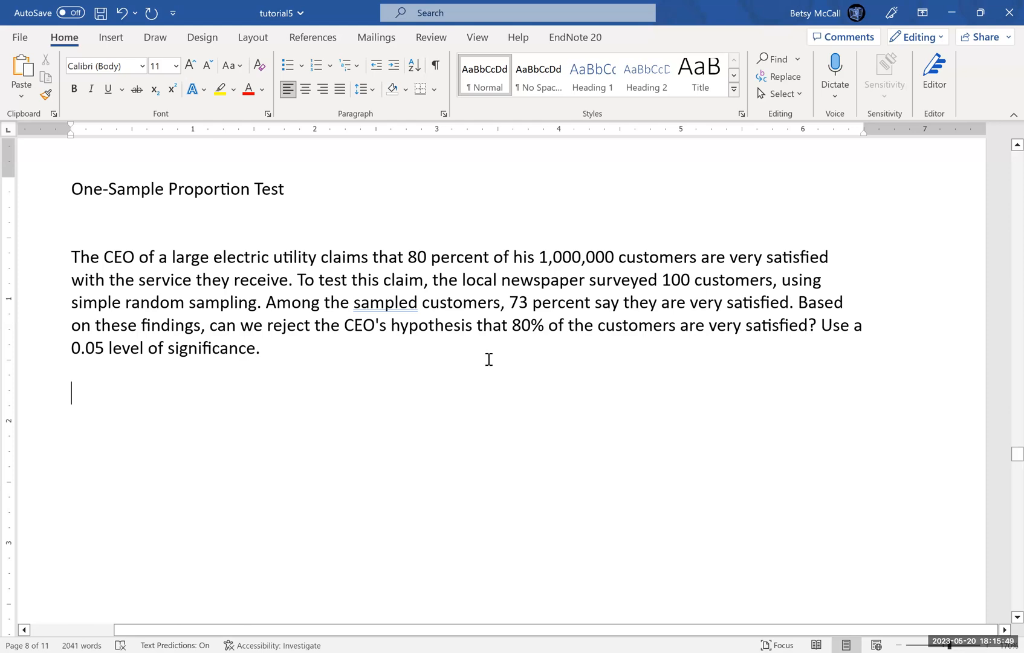
{"action": "key", "text": "alt+equal"}
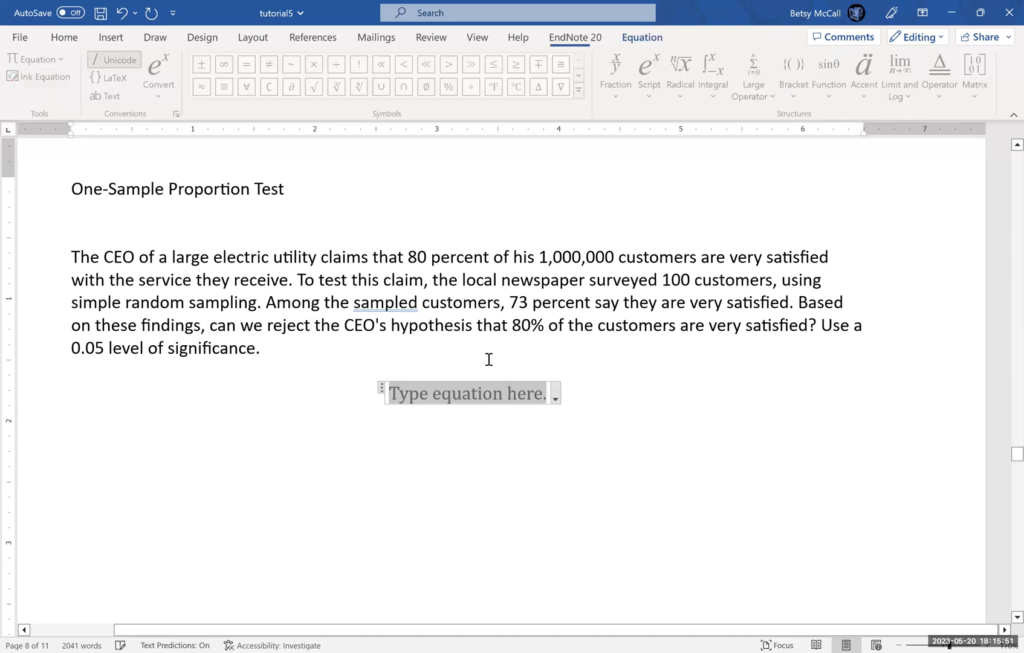
{"action": "type", "text": "H_0 :"}
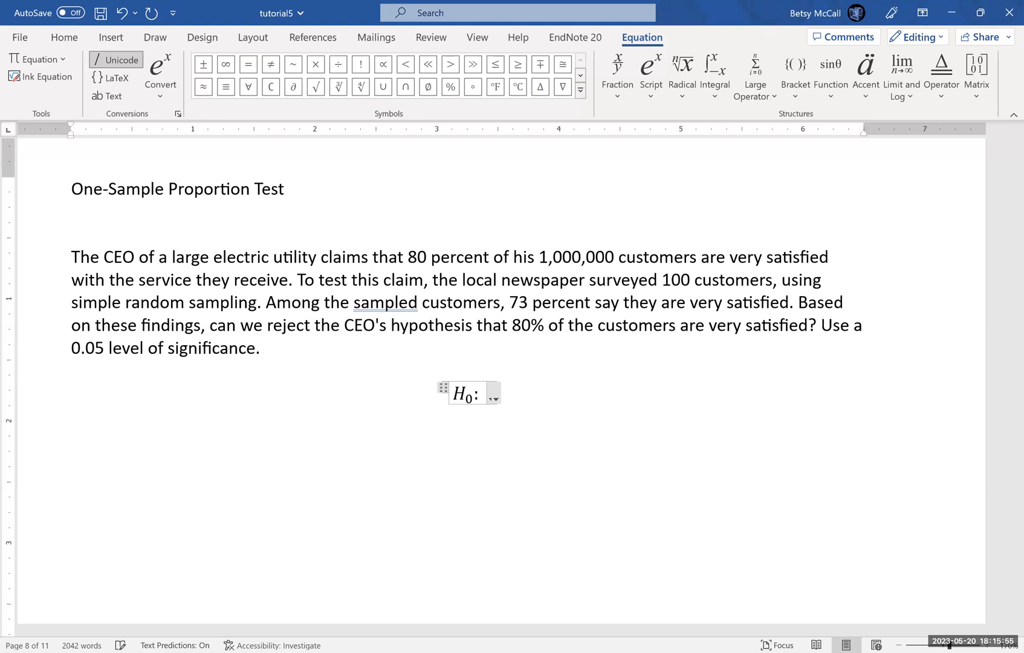
{"action": "type", "text": " p"}
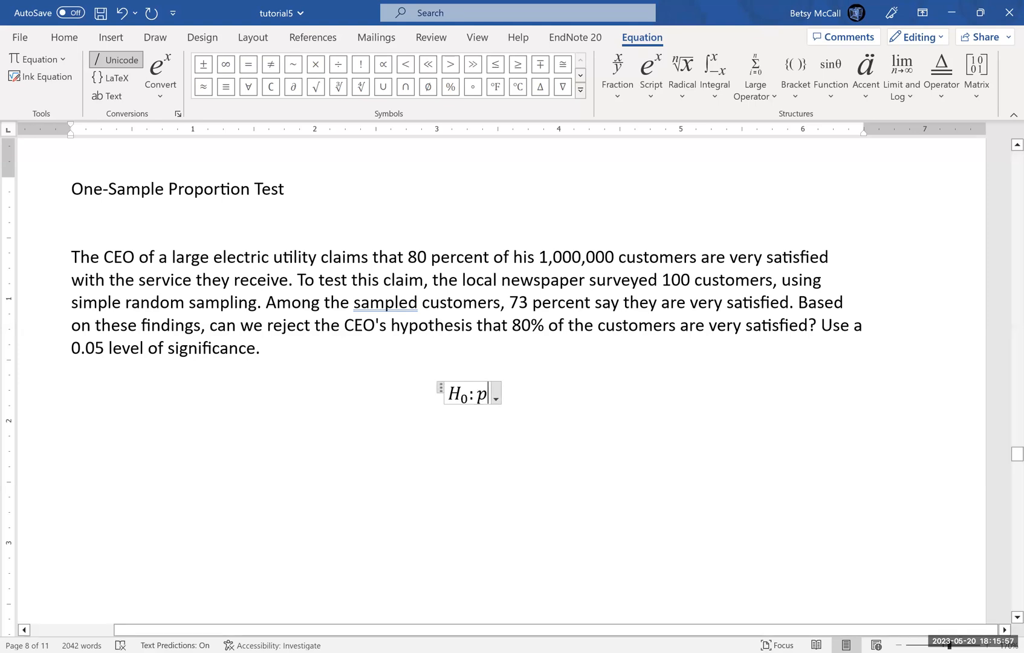
{"action": "type", "text": "=0."}
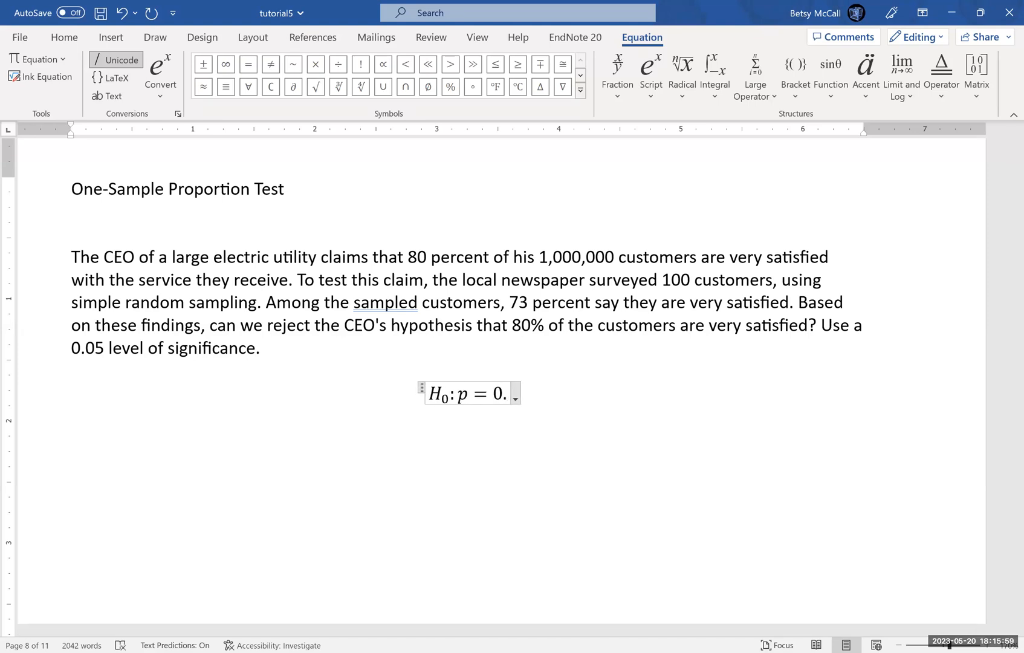
{"action": "type", "text": "80"}
{"action": "key", "text": "Return"}
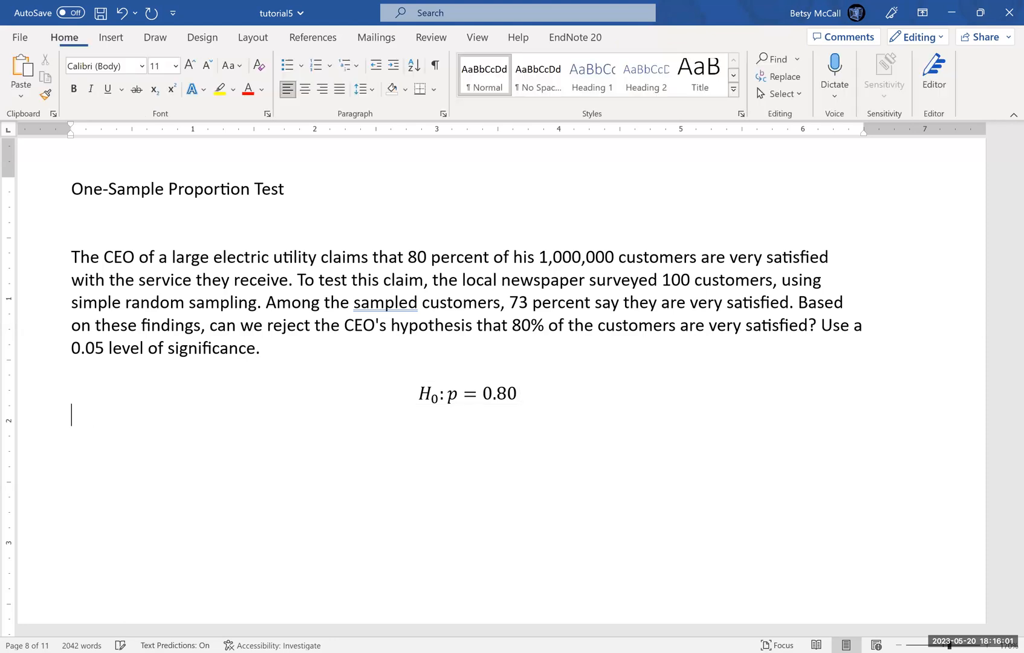
Step: Add a second equation directly below the null hypothesis stating the alternative Hₐ: p < 0.80
{"action": "key", "text": "alt+equal"}
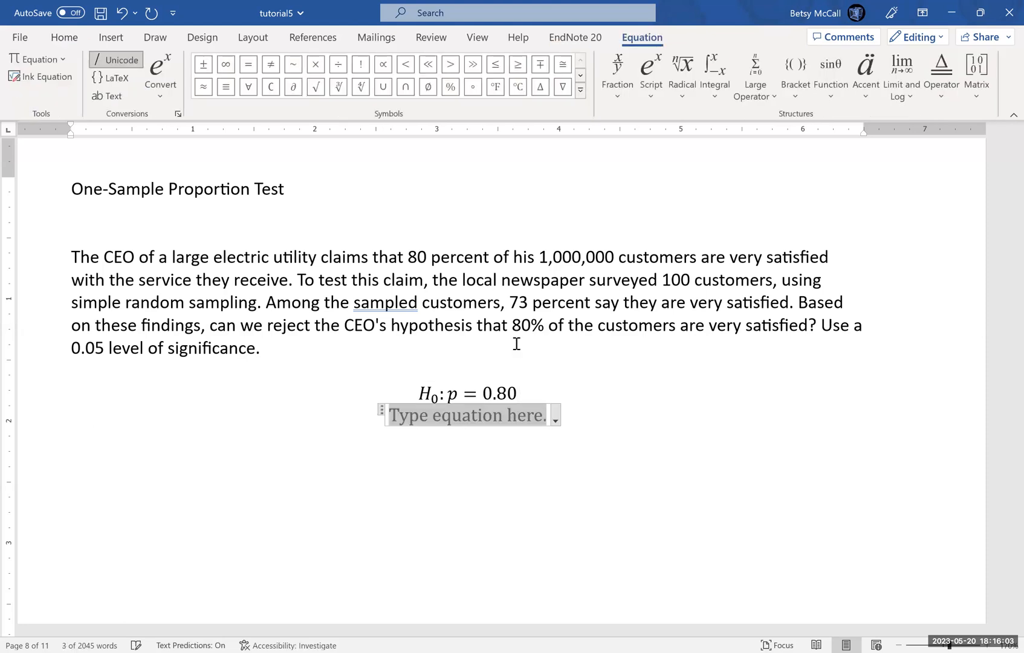
{"action": "type", "text": "H_a :"}
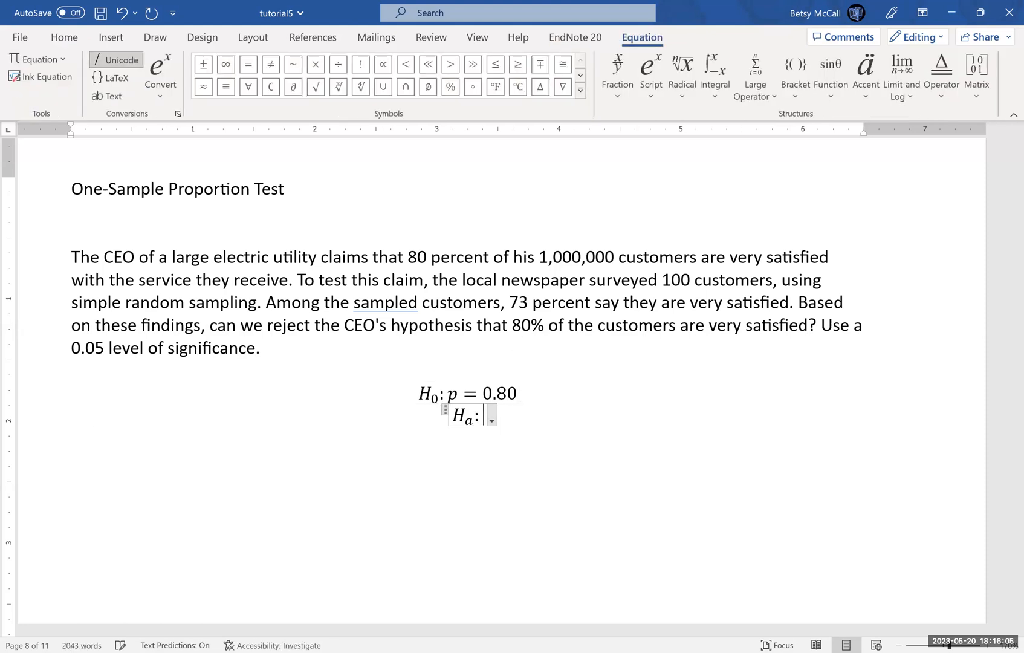
{"action": "type", "text": "p"}
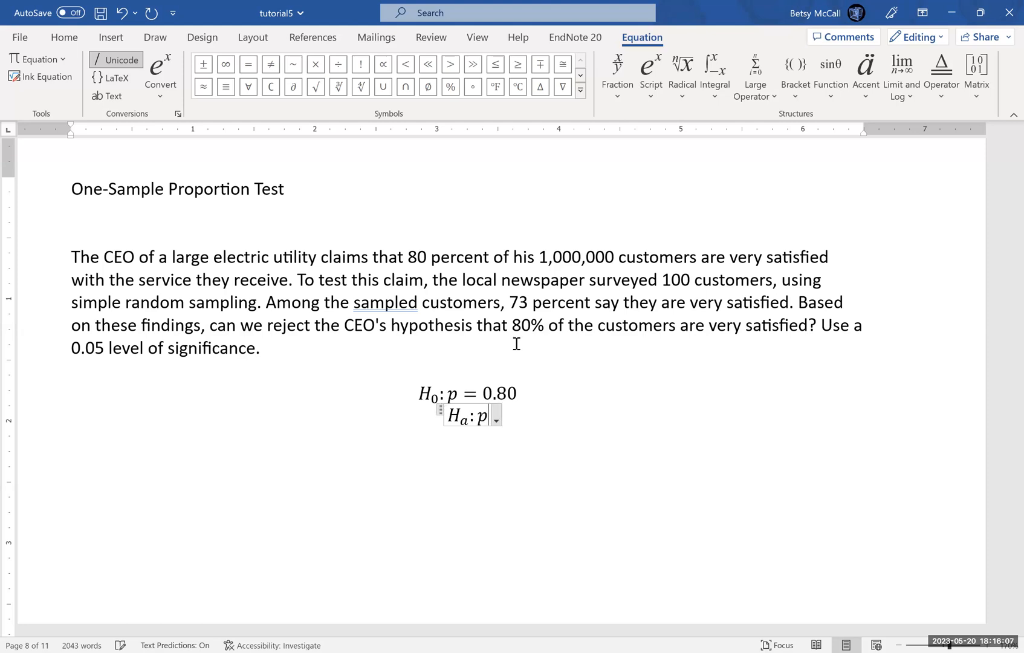
{"action": "type", "text": " < 0.80"}
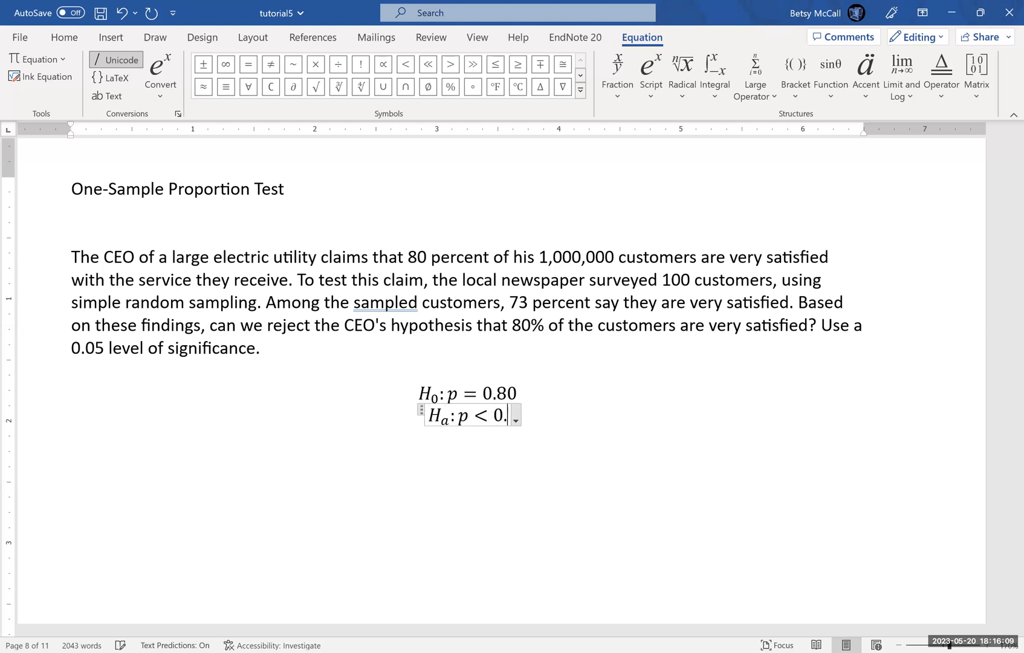
{"action": "left_click", "coordinate": [552, 412]}
Step: Begin a new equation one blank line below the hypotheses with z = (p̂, using the hat accent over p
{"action": "key", "text": "Return"}
{"action": "key", "text": "Return"}
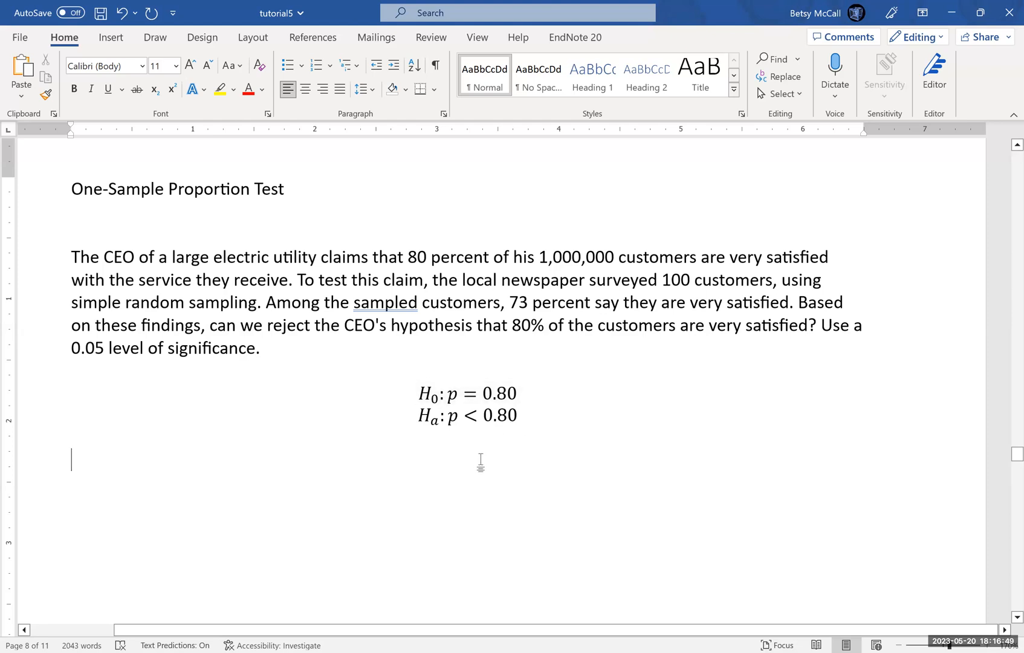
{"action": "key", "text": "alt+equal"}
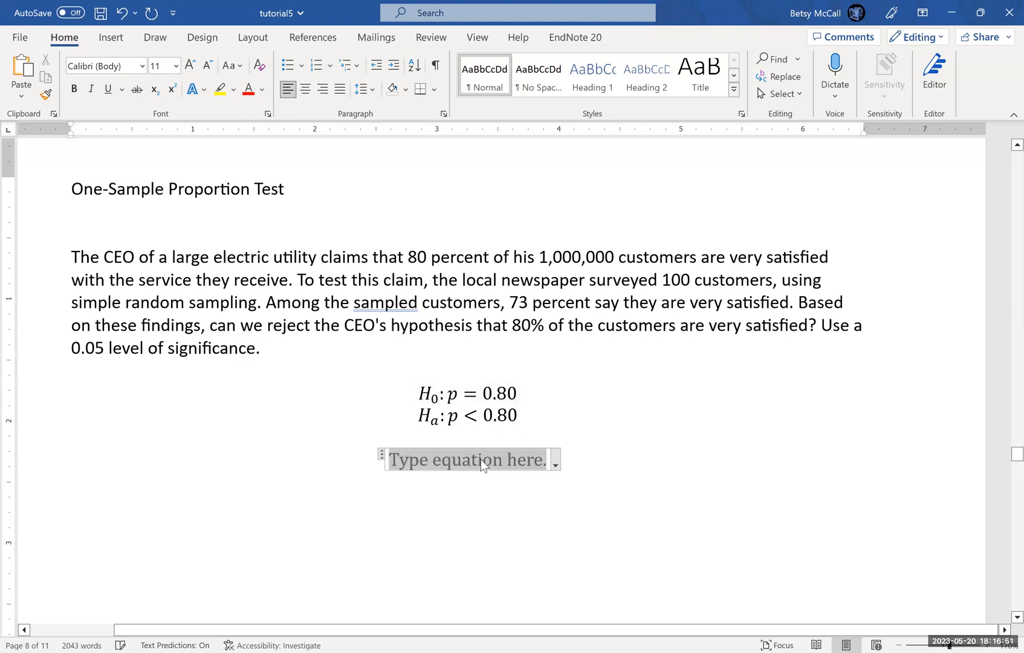
{"action": "type", "text": "z = "}
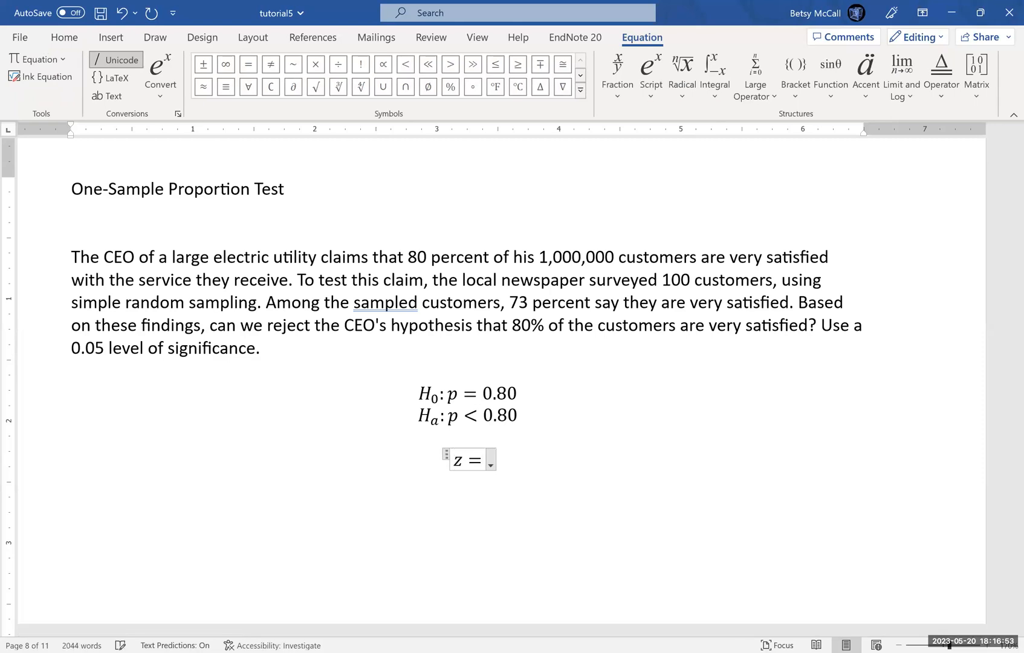
{"action": "type", "text": "p"}
{"action": "key", "text": "BackSpace"}
{"action": "type", "text": "("}
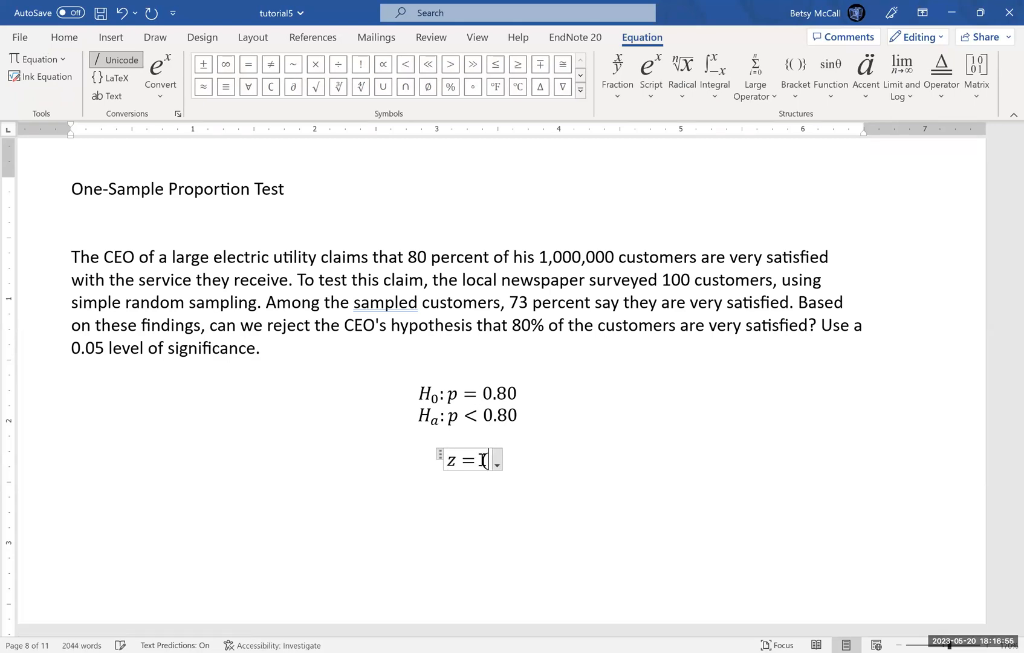
{"action": "left_click", "coordinate": [866, 76]}
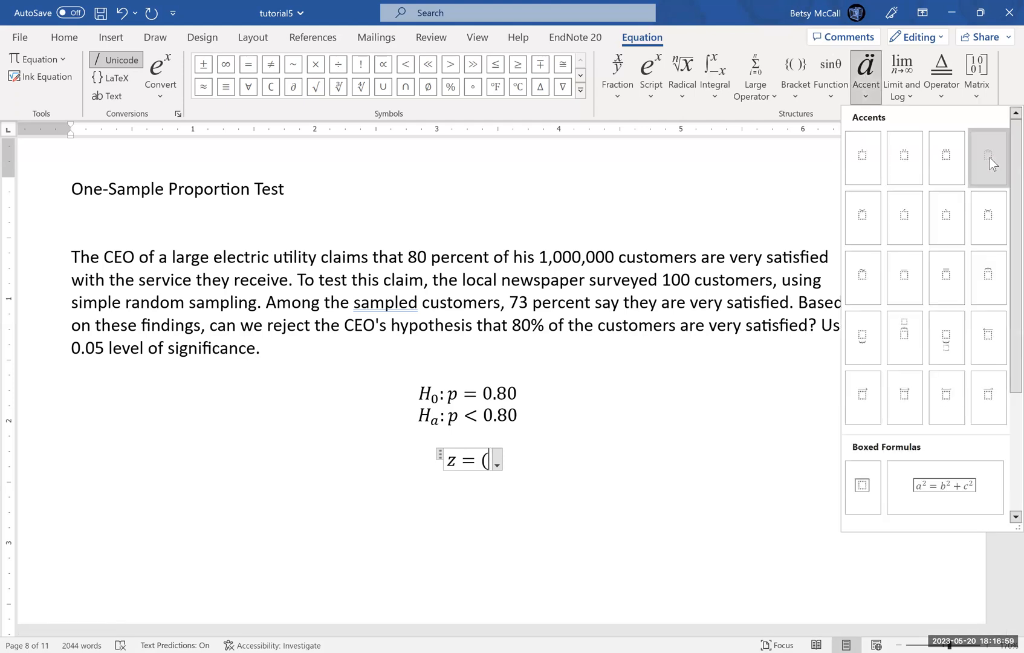
{"action": "left_click", "coordinate": [990, 157]}
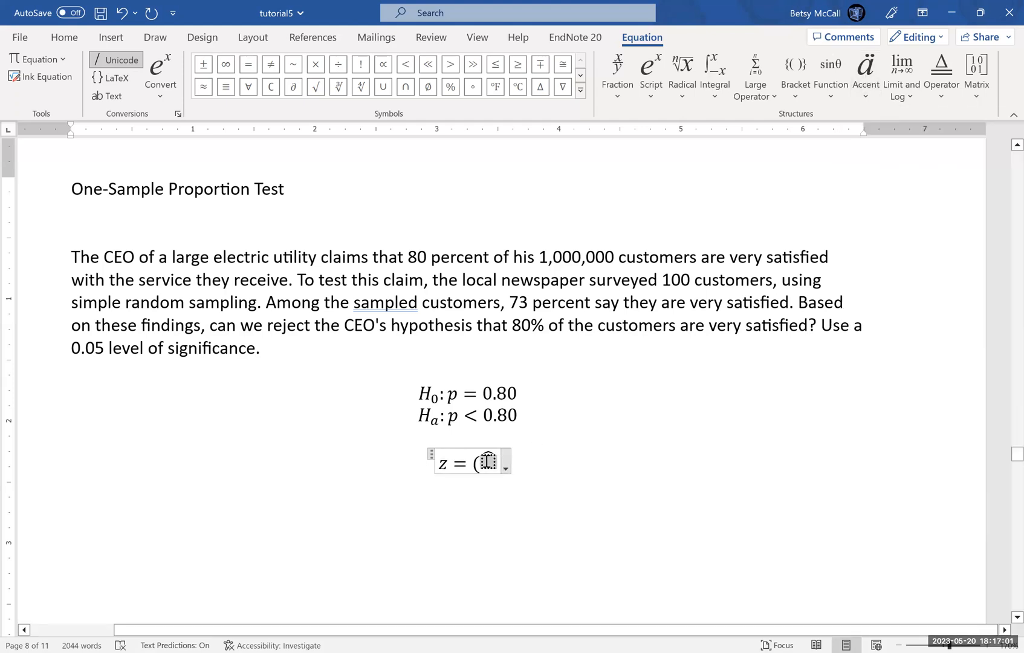
{"action": "type", "text": "p̂"}
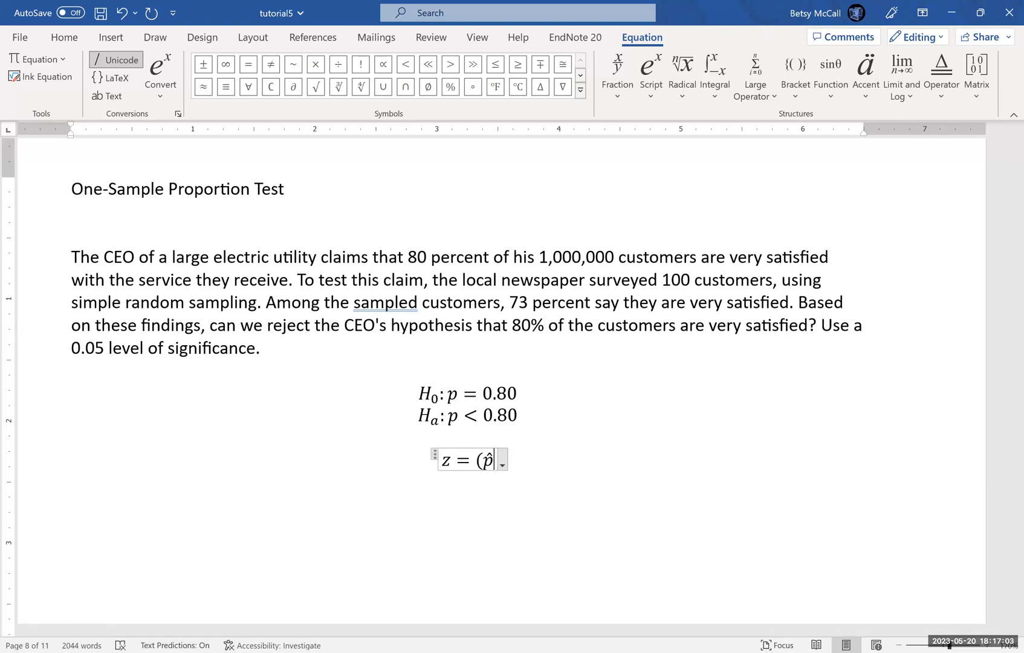
{"action": "key", "text": "Right"}
Step: Complete the numerator of the z equation with − p₀, close the parenthesis and add a division slash
{"action": "type", "text": "p"}
{"action": "type", "text": "_0"}
{"action": "key", "text": "BackSpace"}
{"action": "key", "text": "BackSpace"}
{"action": "key", "text": "BackSpace"}
{"action": "type", "text": "-+p_0 )"}
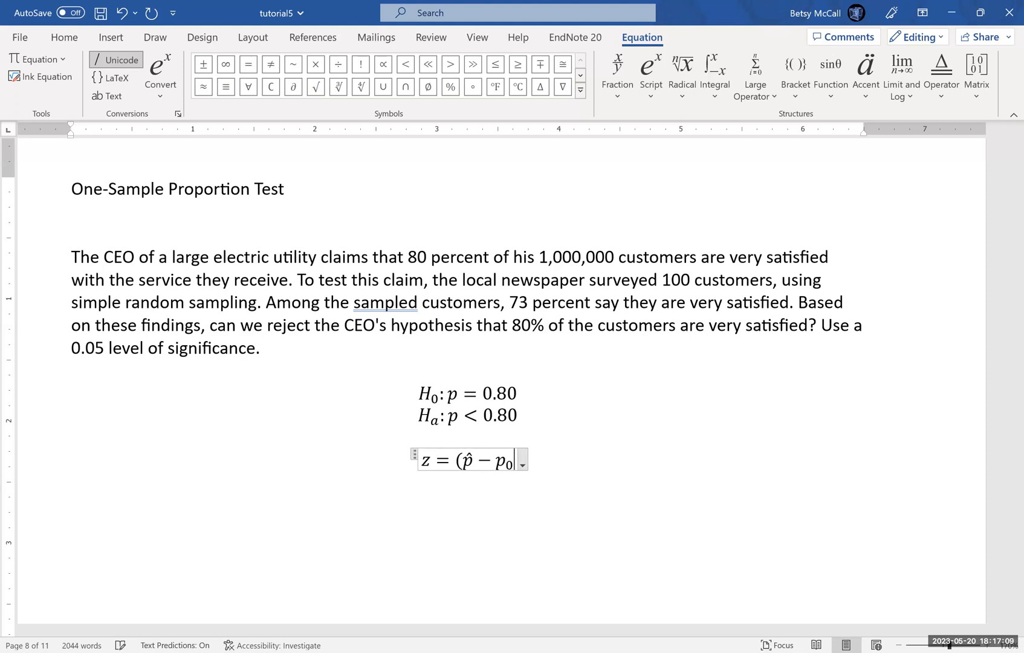
{"action": "type", "text": "/"}
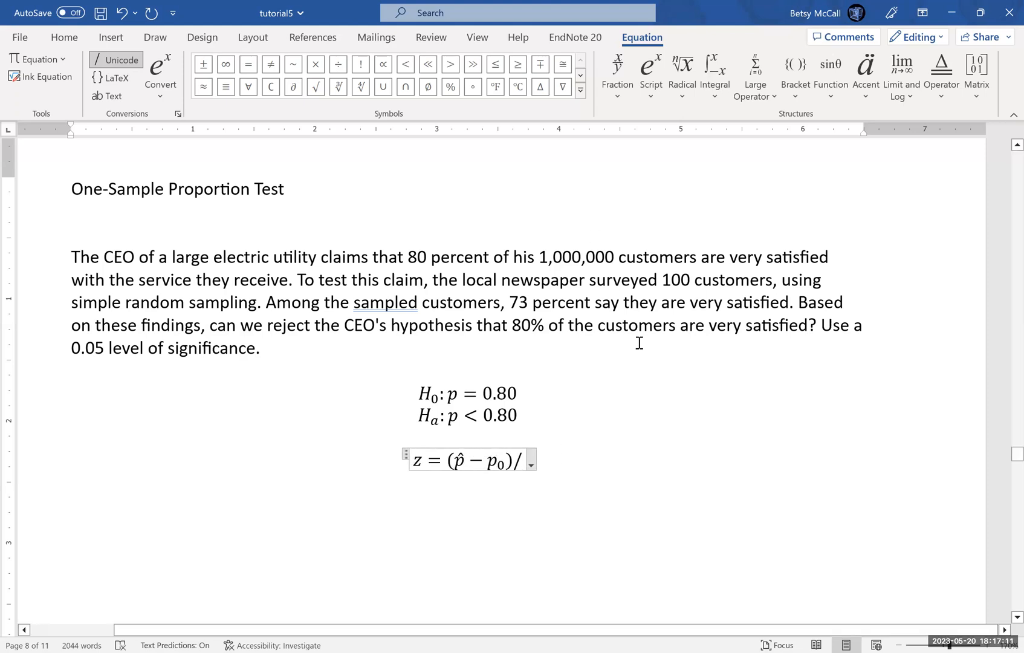
Step: Insert a square root after the slash in the z equation and start its contents with p₀(1 − p
{"action": "left_click", "coordinate": [678, 80]}
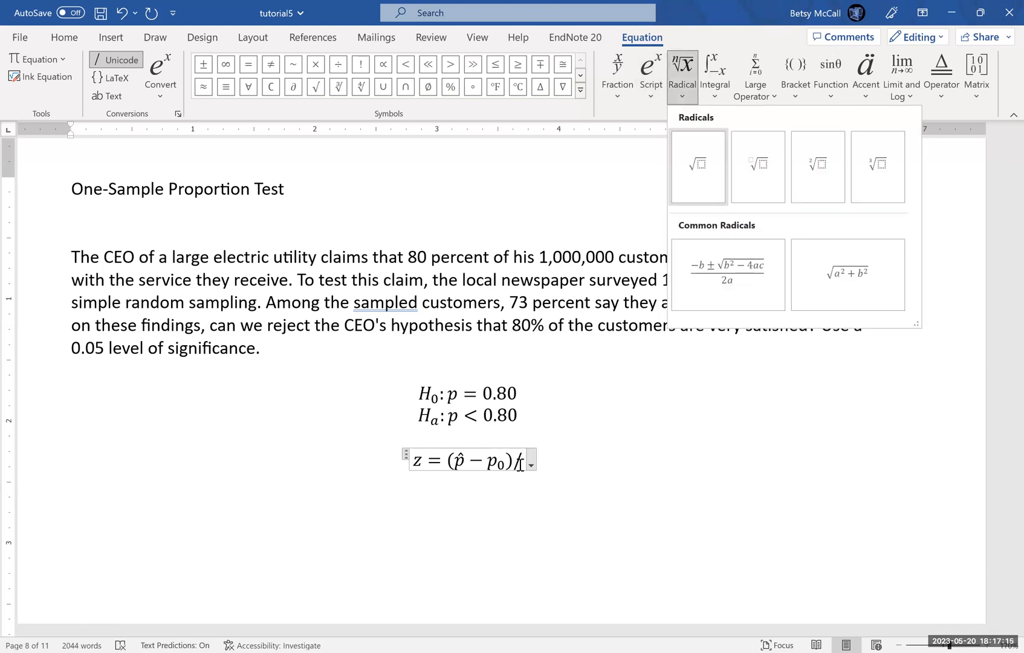
{"action": "left_click", "coordinate": [699, 167]}
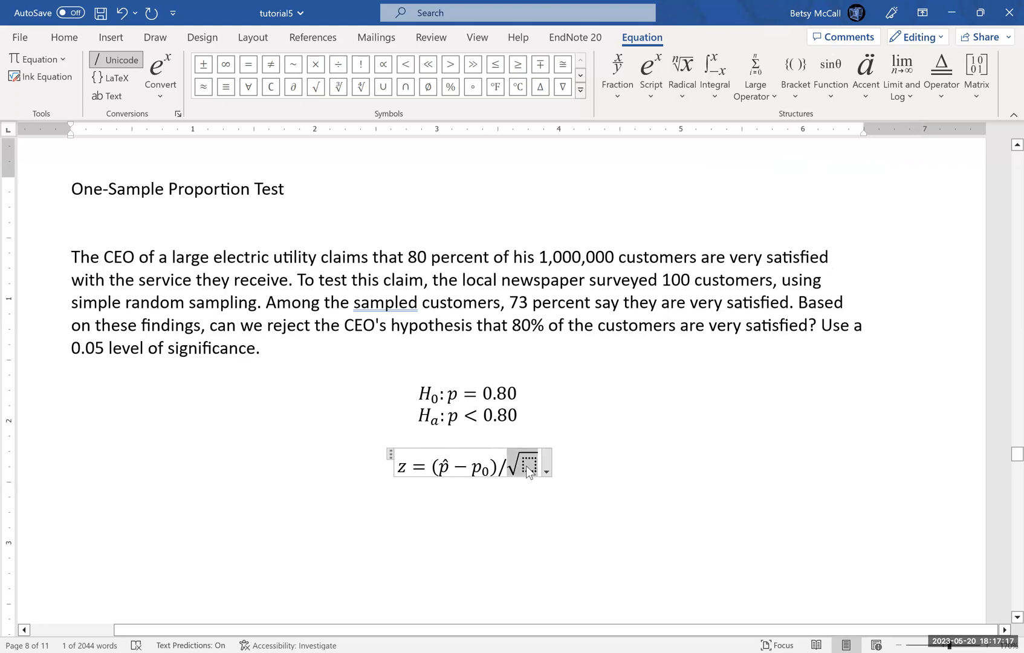
{"action": "type", "text": "p+"}
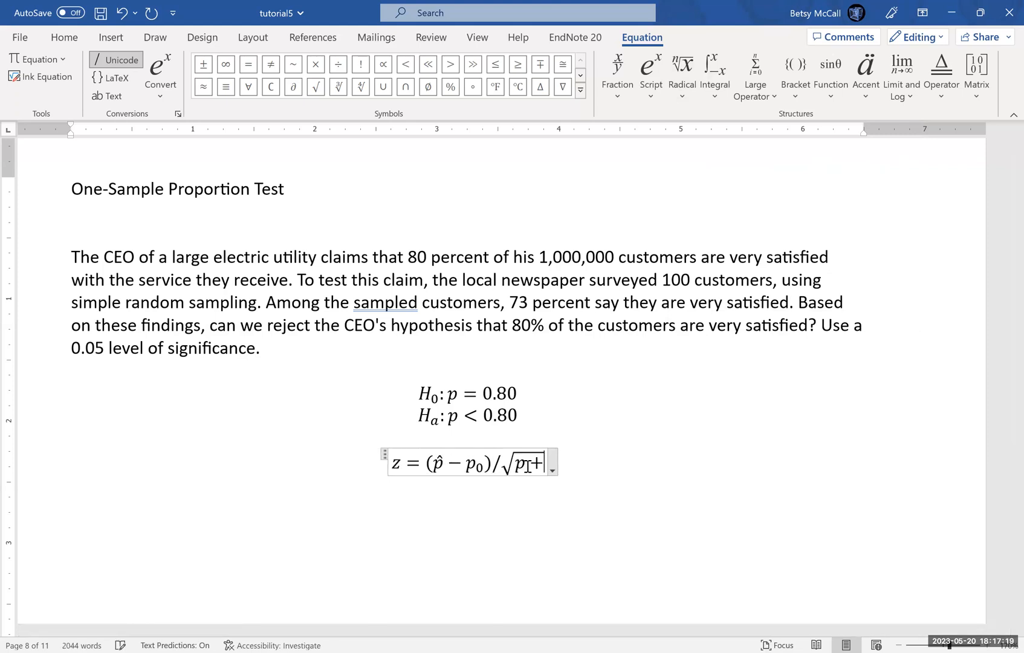
{"action": "key", "text": "BackSpace"}
{"action": "type", "text": "_"}
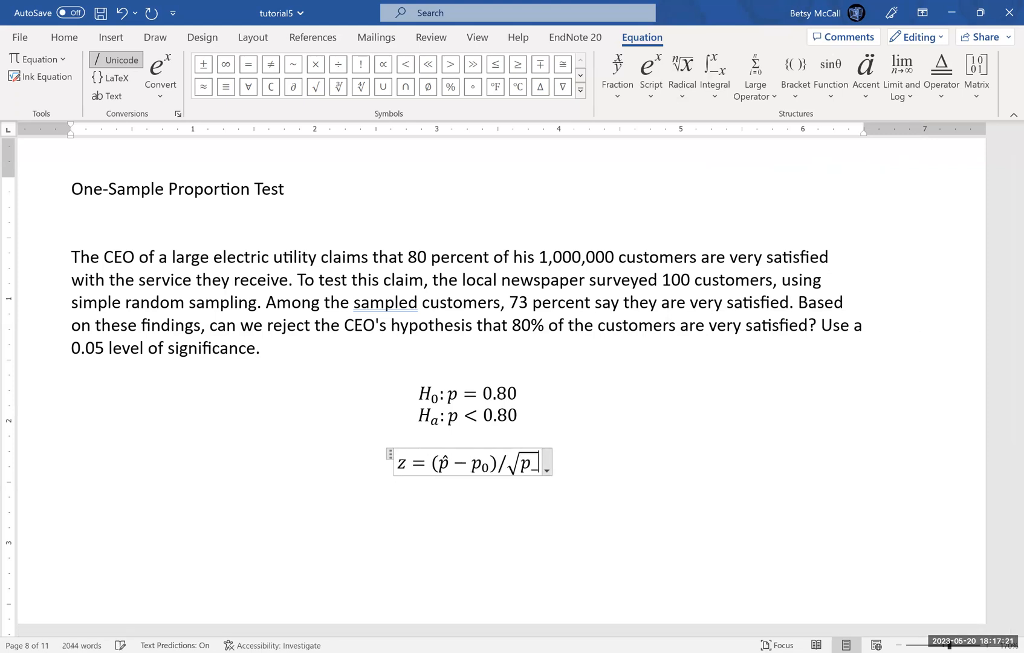
{"action": "type", "text": "0(1-"}
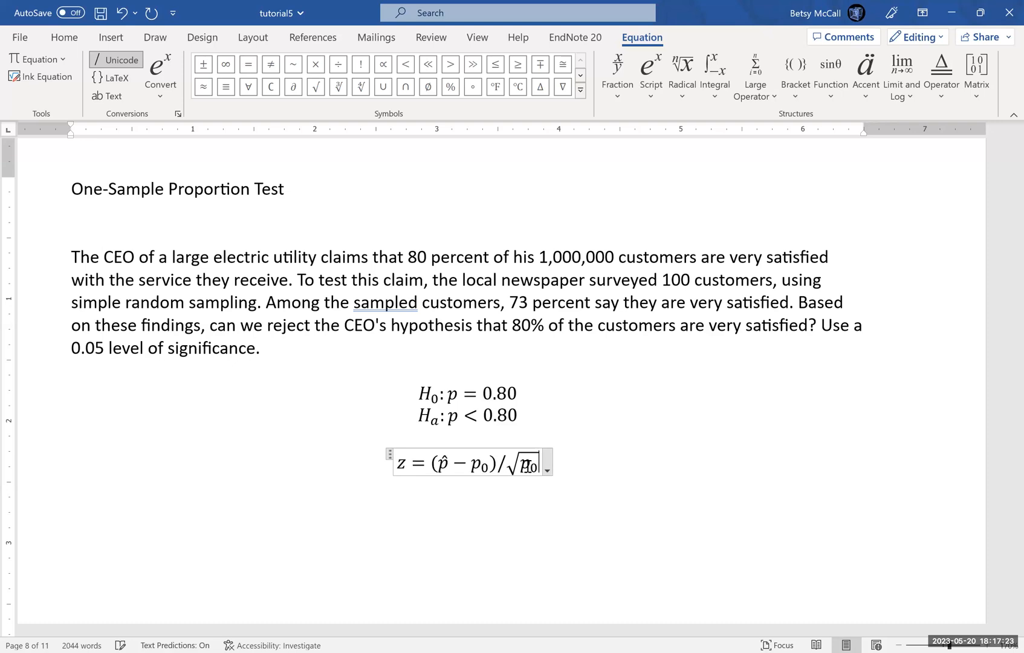
{"action": "type", "text": "p"}
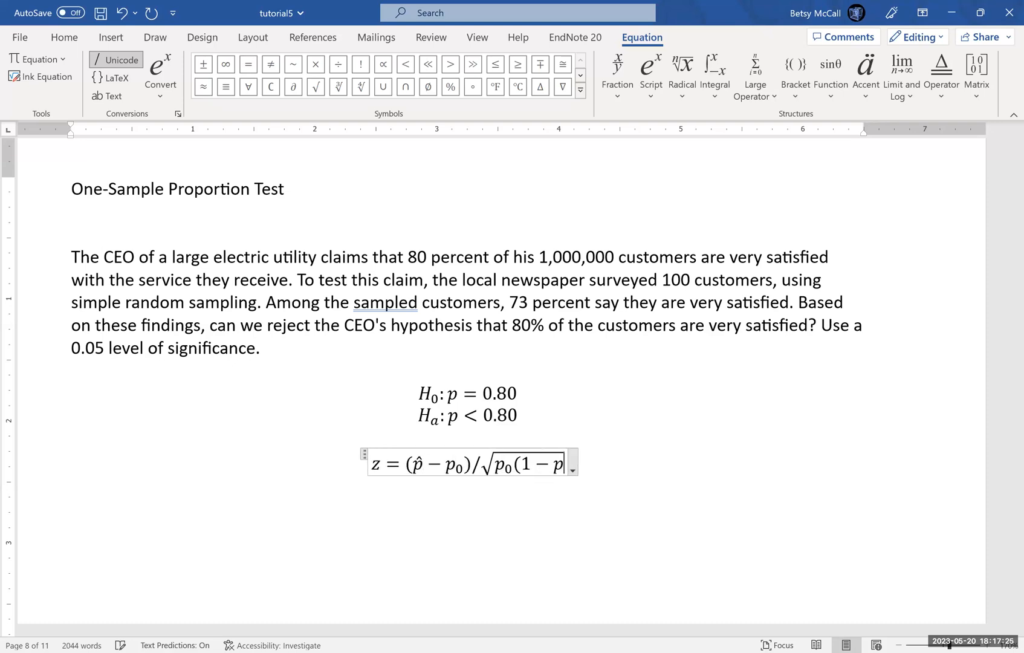
Step: Complete the square root's contents as p₀(1 − p₀)/n, convert the z formula to stacked fractions, and start a new line below it
{"action": "type", "text": "_0"}
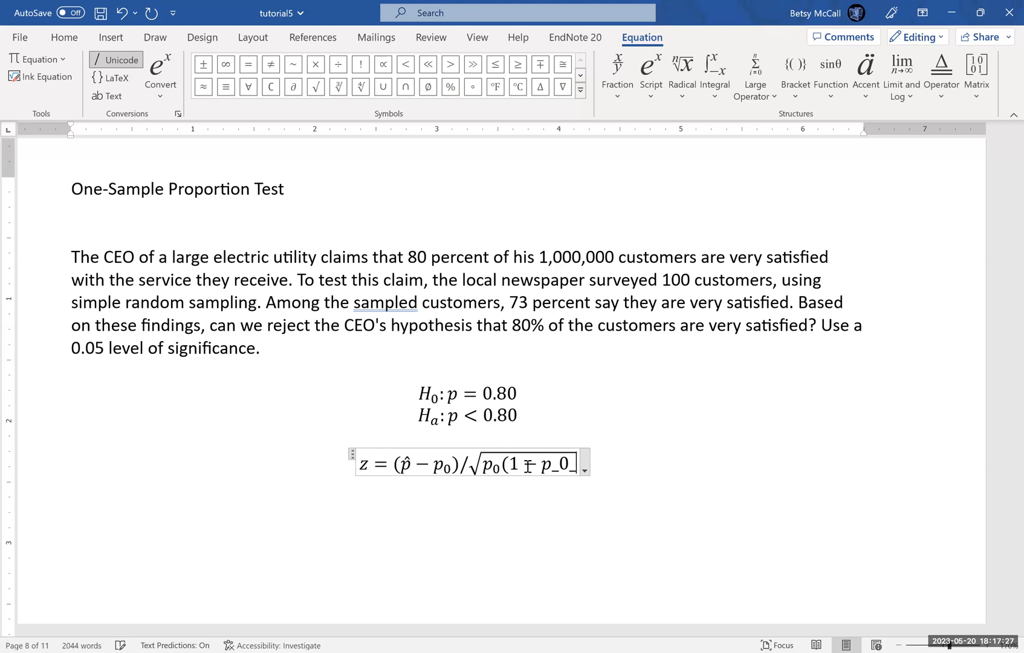
{"action": "key", "text": "shift+Left"}
{"action": "key", "text": "BackSpace"}
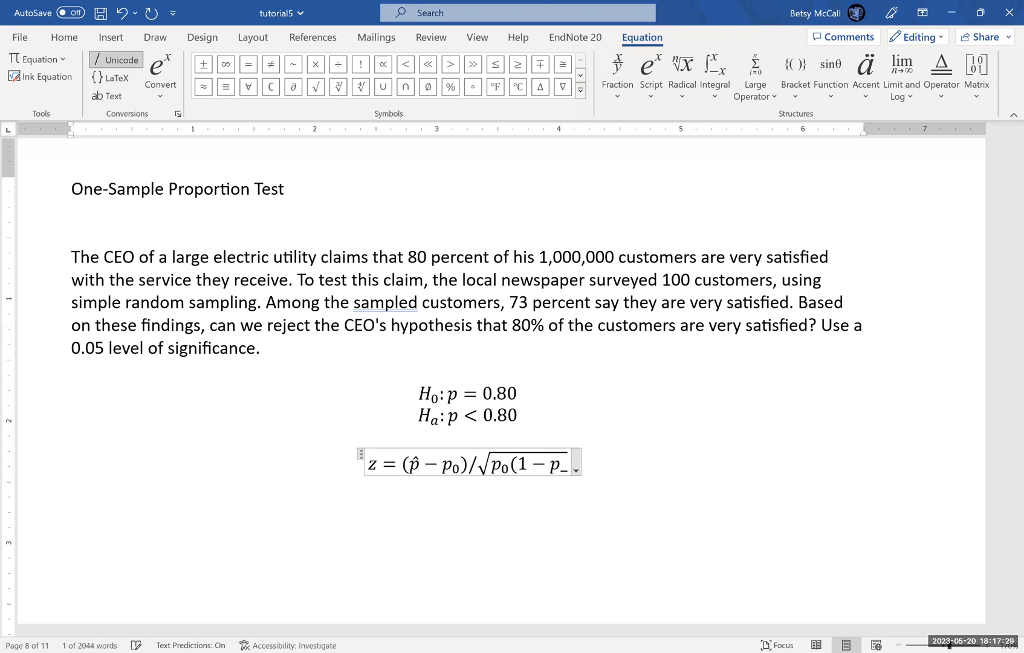
{"action": "type", "text": "0)/n"}
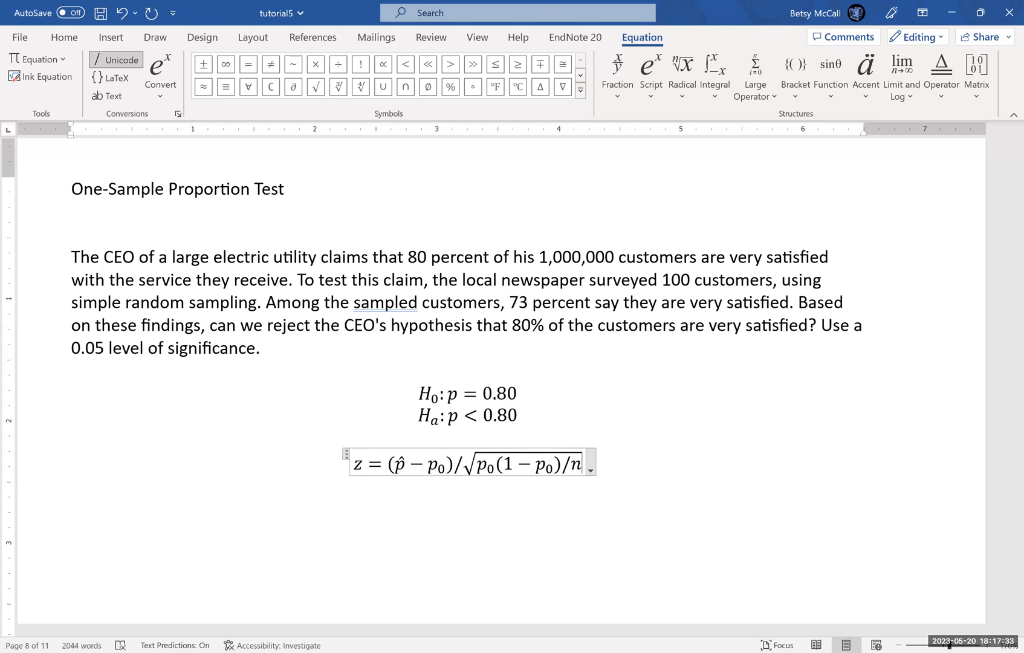
{"action": "key", "text": "space"}
{"action": "key", "text": "space"}
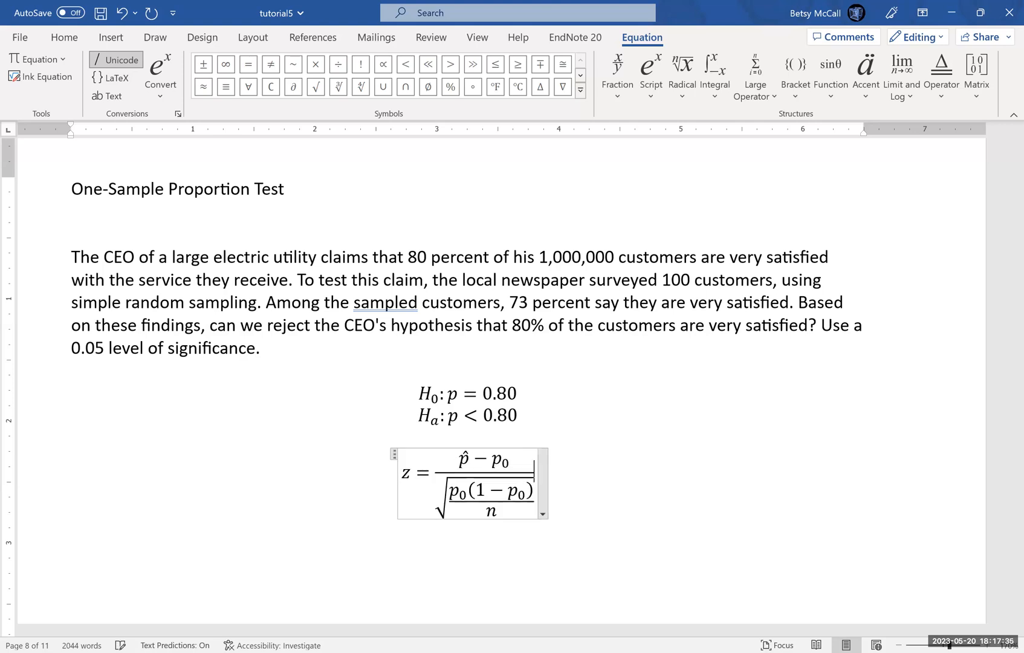
{"action": "left_click", "coordinate": [562, 486]}
{"action": "key", "text": "Return"}
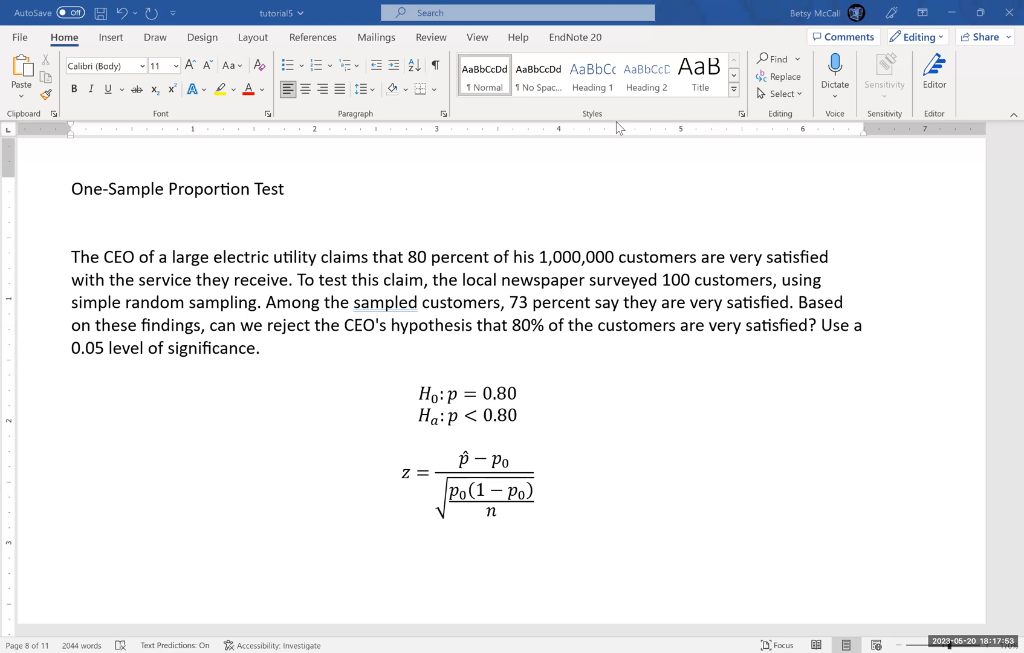
Step: Switch to the tutorial5b workbook in Excel and, on the one-samp_prop_test sheet, enter the label "null prop" in A2 and 0.8 in B2
{"action": "key", "text": "alt+Tab"}
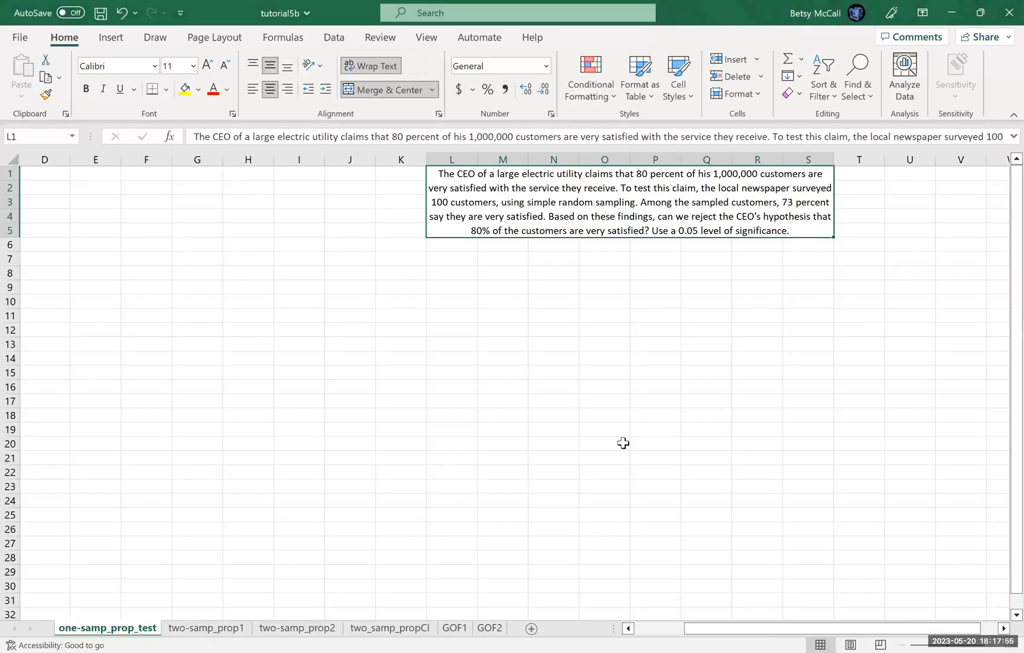
{"action": "left_click", "coordinate": [642, 630]}
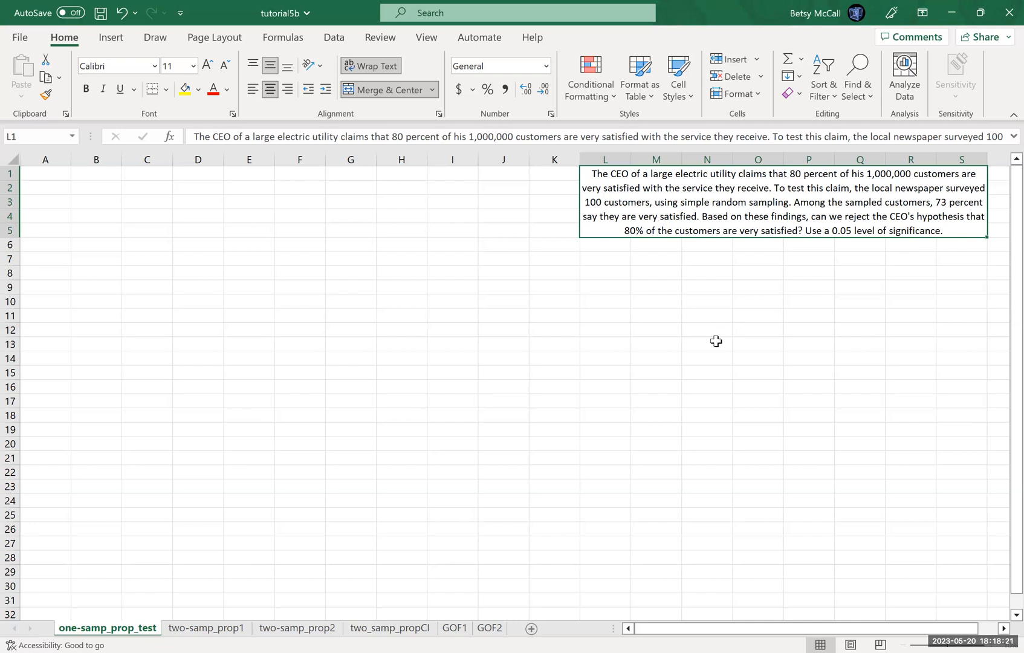
{"action": "left_click", "coordinate": [63, 193]}
{"action": "type", "text": "null prop"}
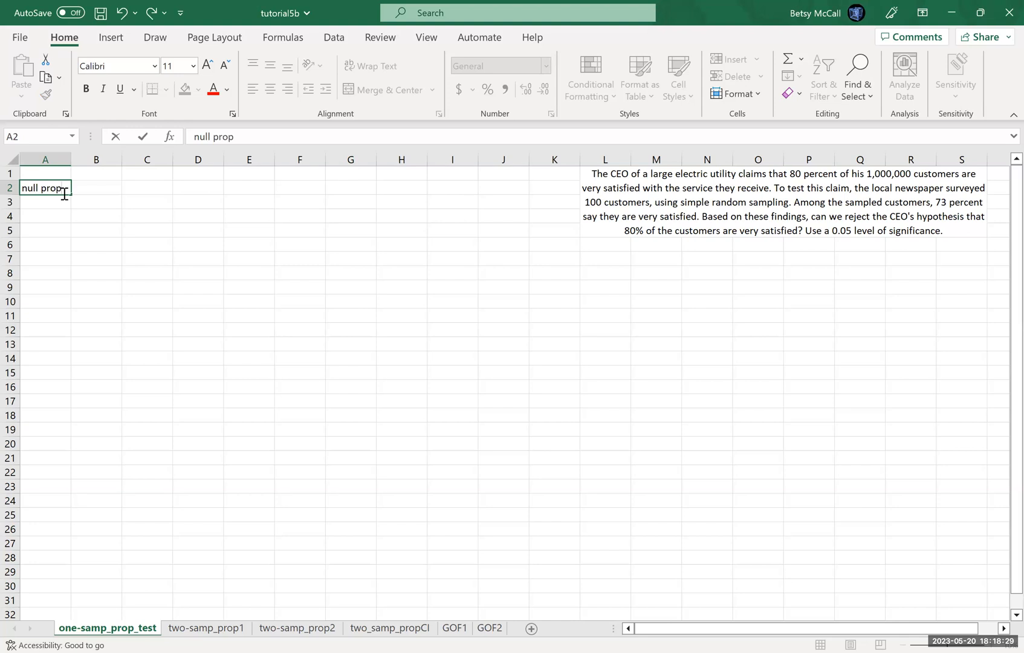
{"action": "key", "text": "Tab"}
{"action": "type", "text": "0.8"}
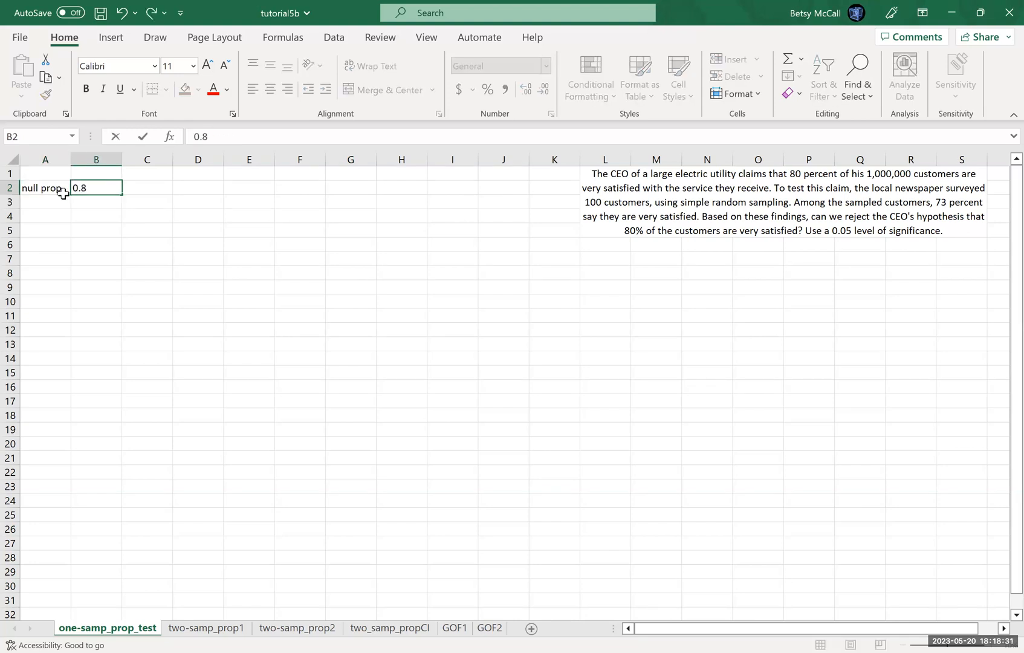
{"action": "key", "text": "Return"}
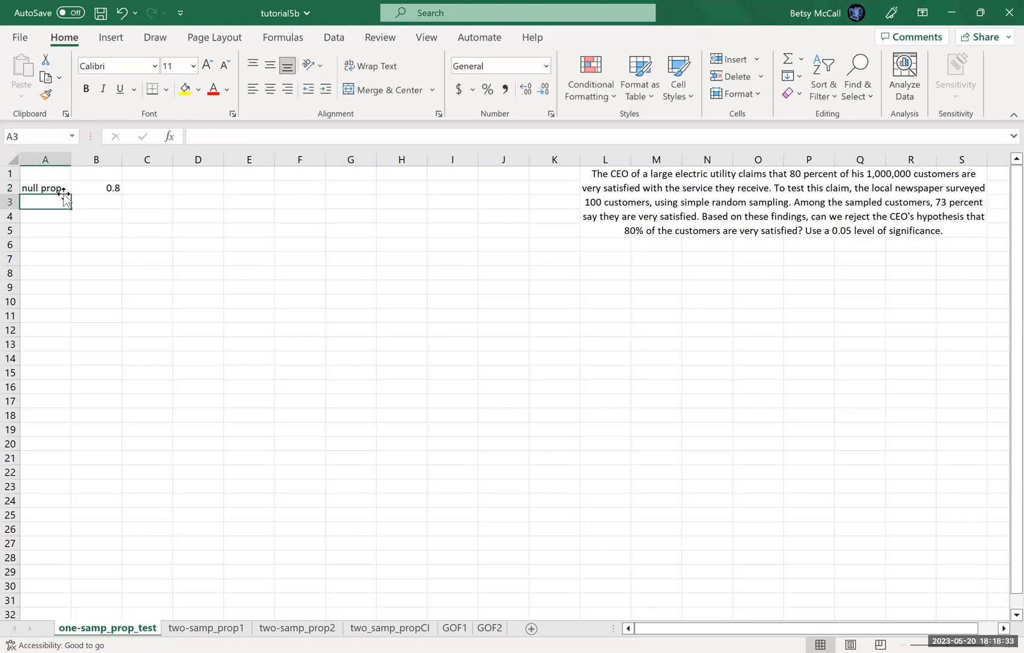
Step: Enter the label "sample prop" in A3 and =73/100 in B3, with column A autofitted to its text
{"action": "type", "text": "s"}
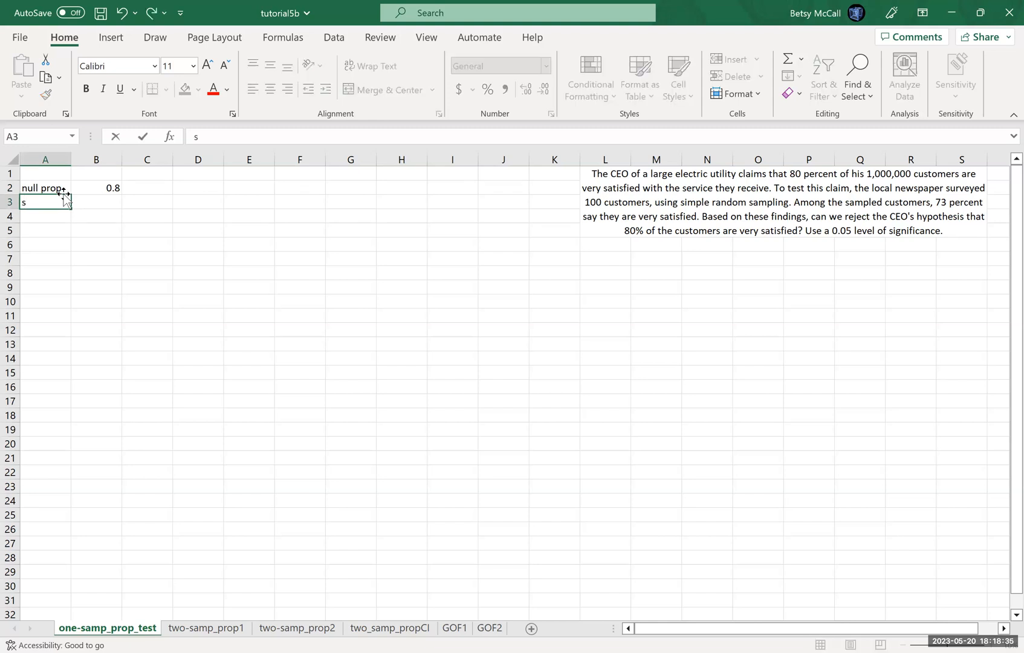
{"action": "type", "text": "ample prop"}
{"action": "key", "text": "Tab"}
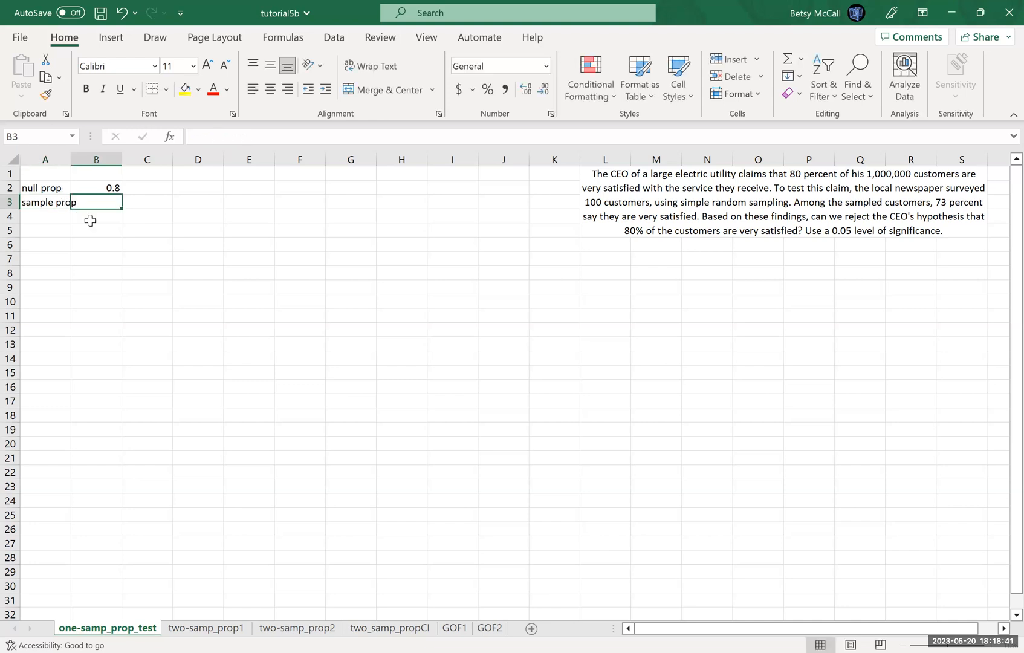
{"action": "double_click", "coordinate": [71, 159]}
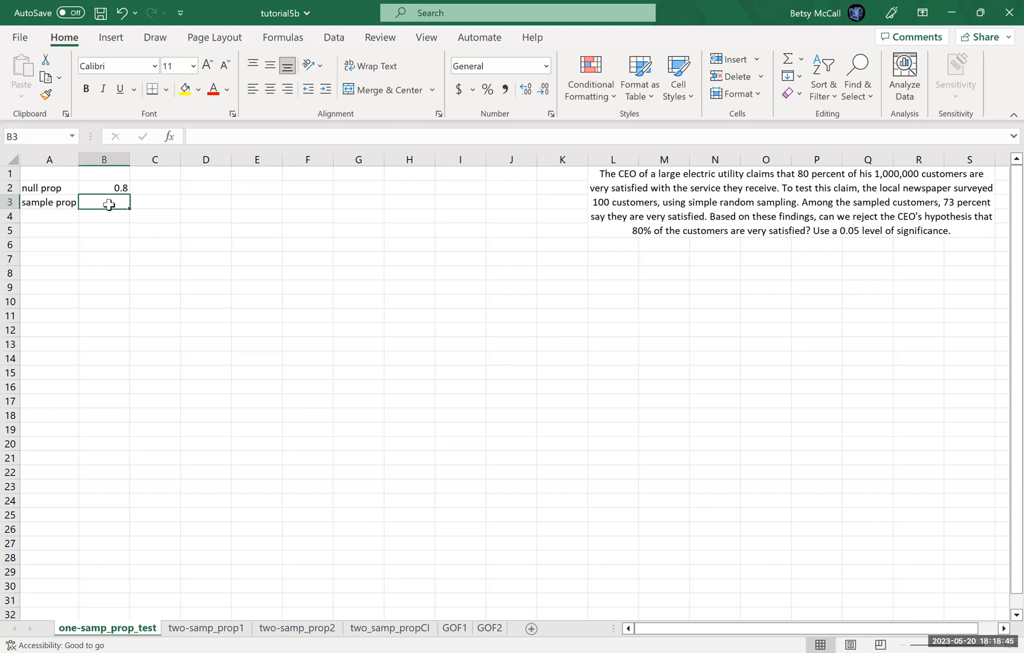
{"action": "type", "text": "="}
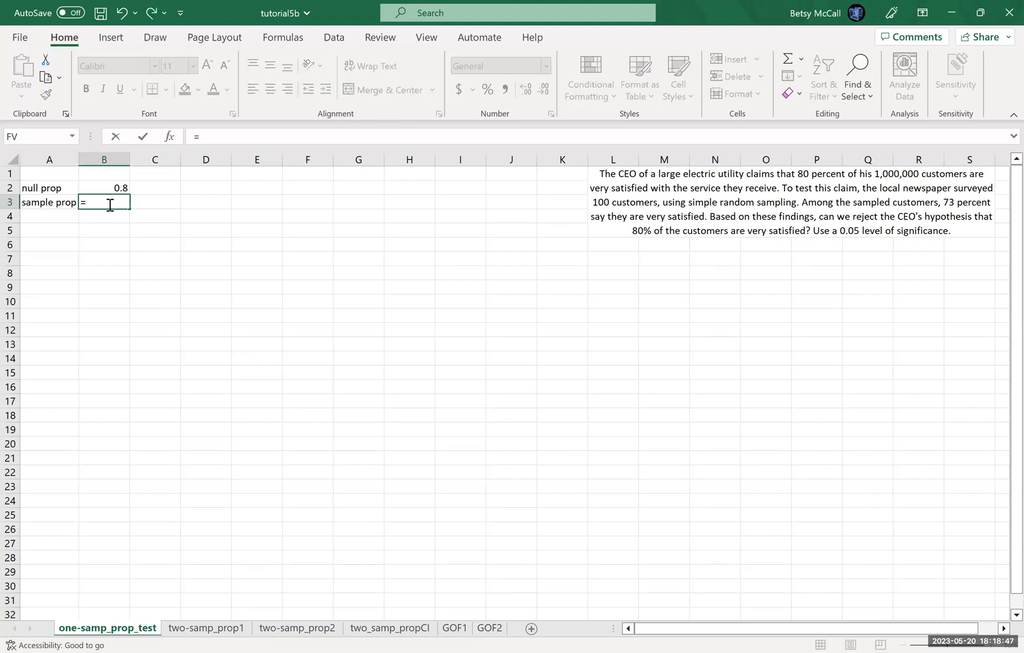
{"action": "type", "text": "73/100"}
{"action": "key", "text": "Return"}
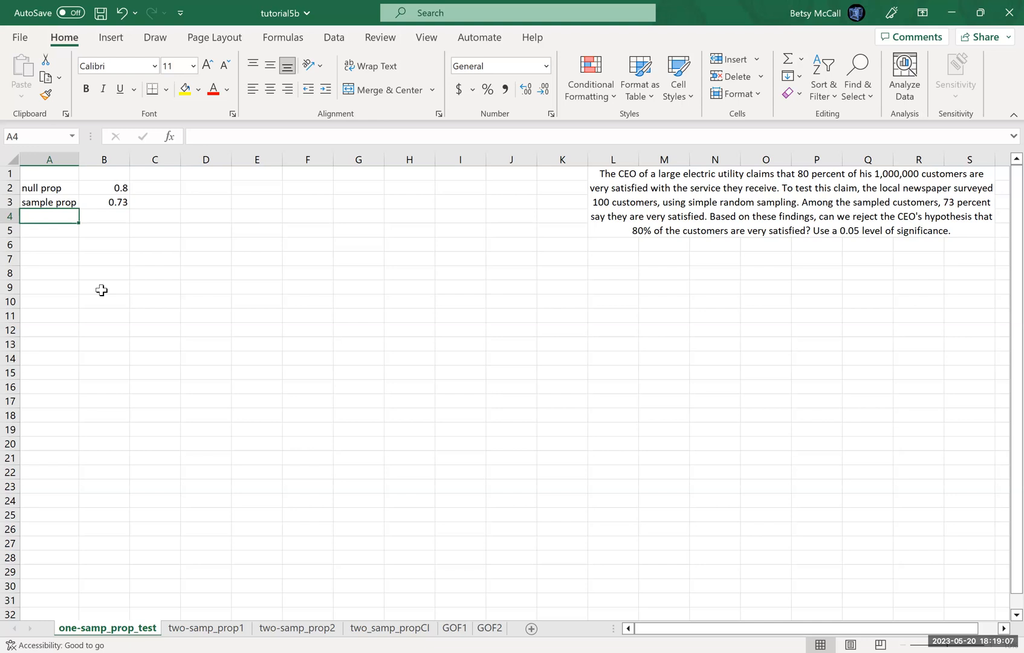
Step: Enter the label "sample size" in A4 and the value 100 in B4
{"action": "type", "text": "samp"}
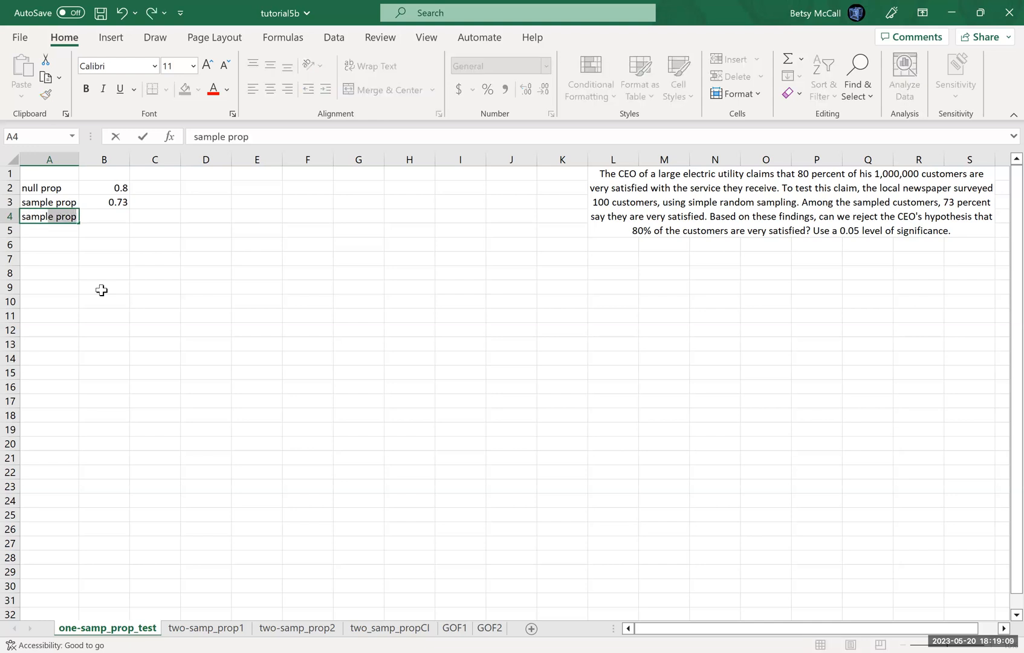
{"action": "type", "text": "le size"}
{"action": "key", "text": "Tab"}
{"action": "type", "text": "100"}
{"action": "key", "text": "Return"}
Step: Label A5 "st.error" and calculate the standard error in B5 with =SQRT(B2*(1-B2)/B4)
{"action": "type", "text": "st.error"}
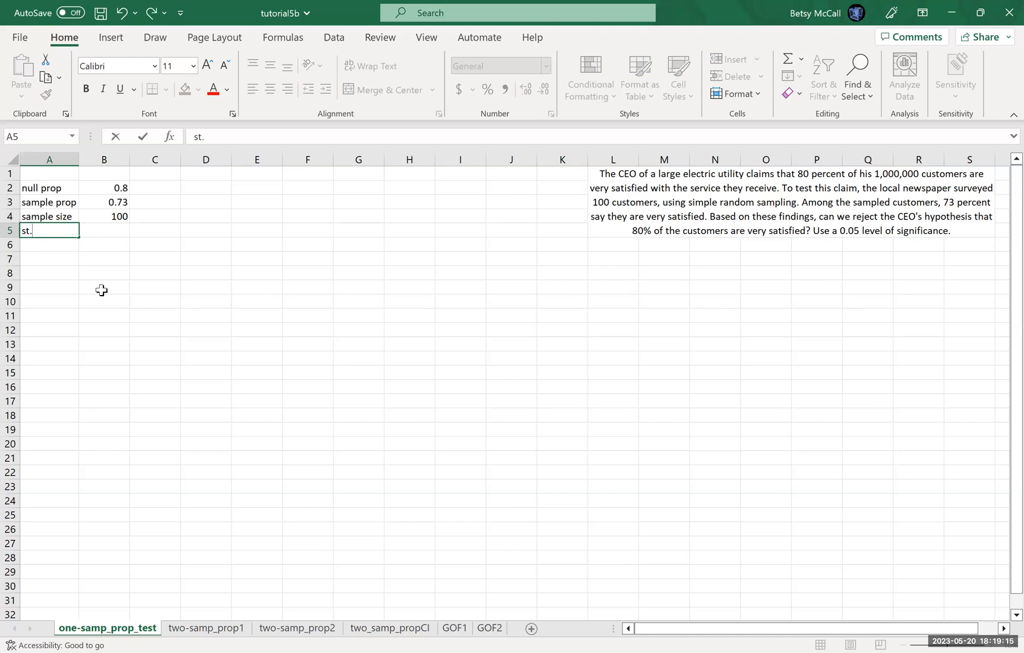
{"action": "key", "text": "Tab"}
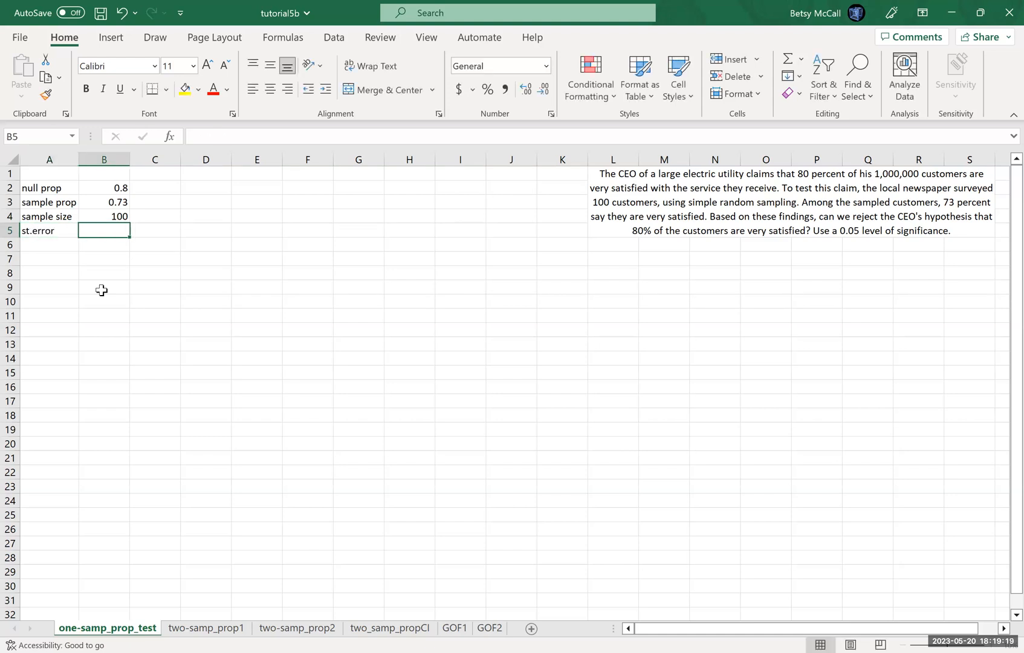
{"action": "type", "text": "="}
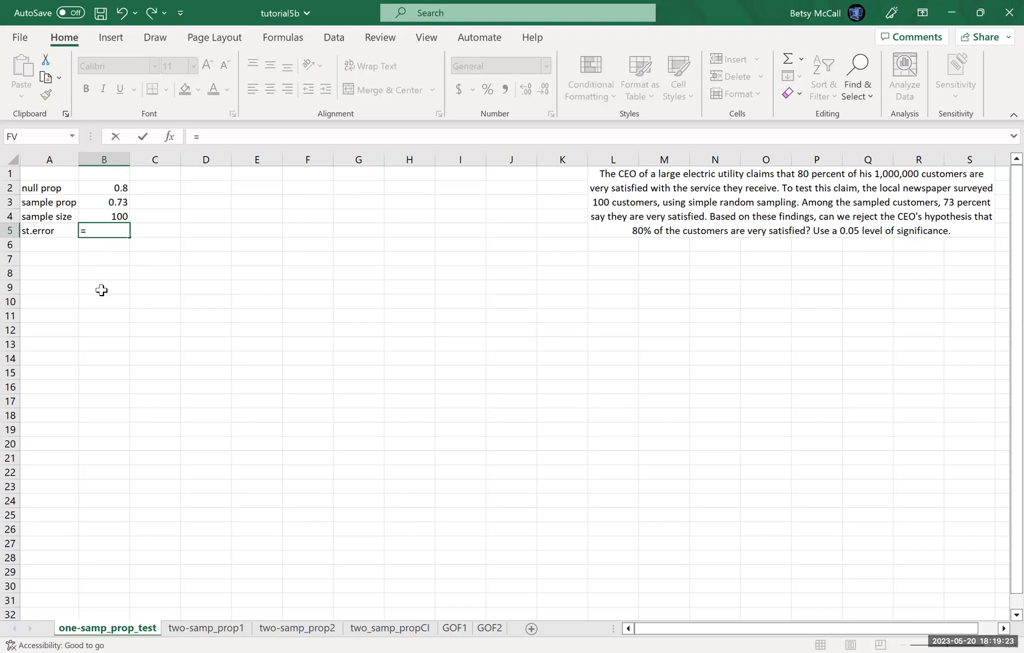
{"action": "type", "text": "SQRT("}
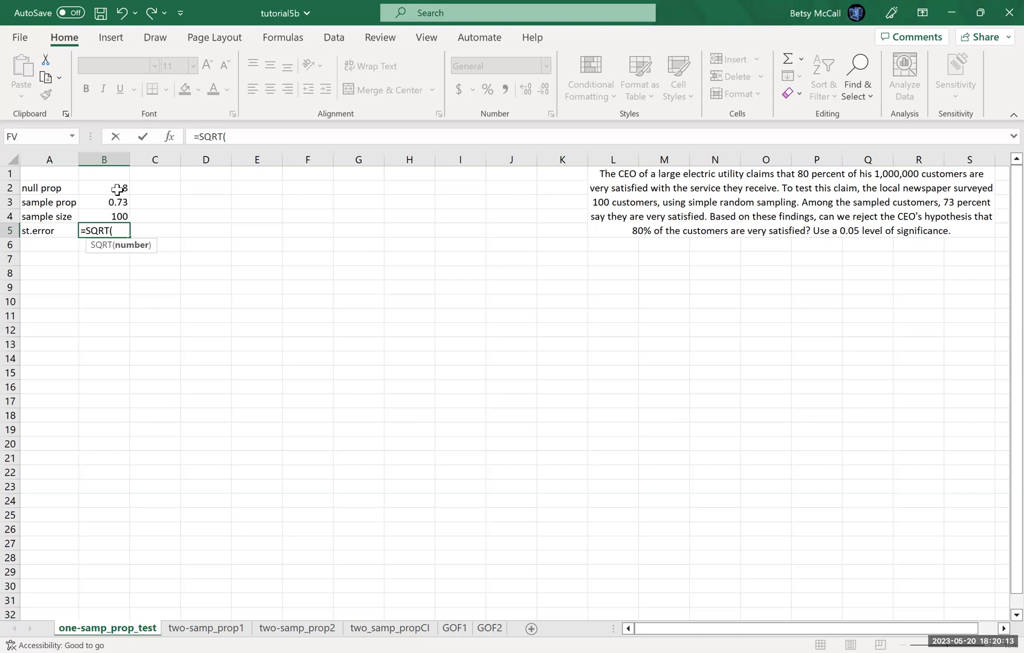
{"action": "left_click", "coordinate": [117, 190]}
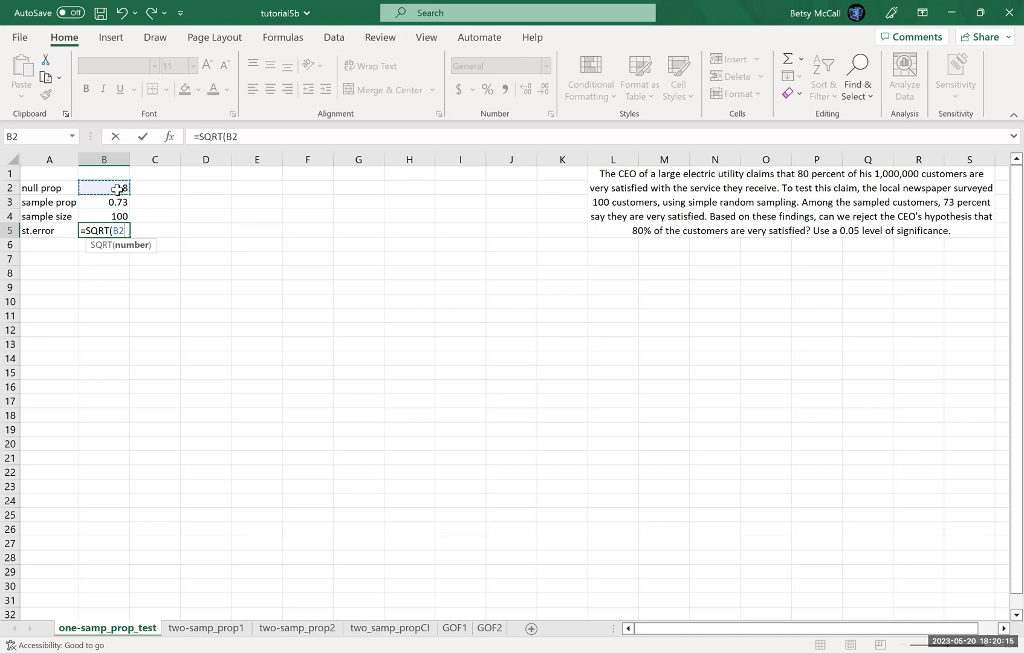
{"action": "type", "text": "*(1-"}
{"action": "left_click", "coordinate": [118, 190]}
{"action": "type", "text": ")/"}
{"action": "left_click", "coordinate": [121, 216]}
{"action": "type", "text": ")"}
{"action": "key", "text": "Return"}
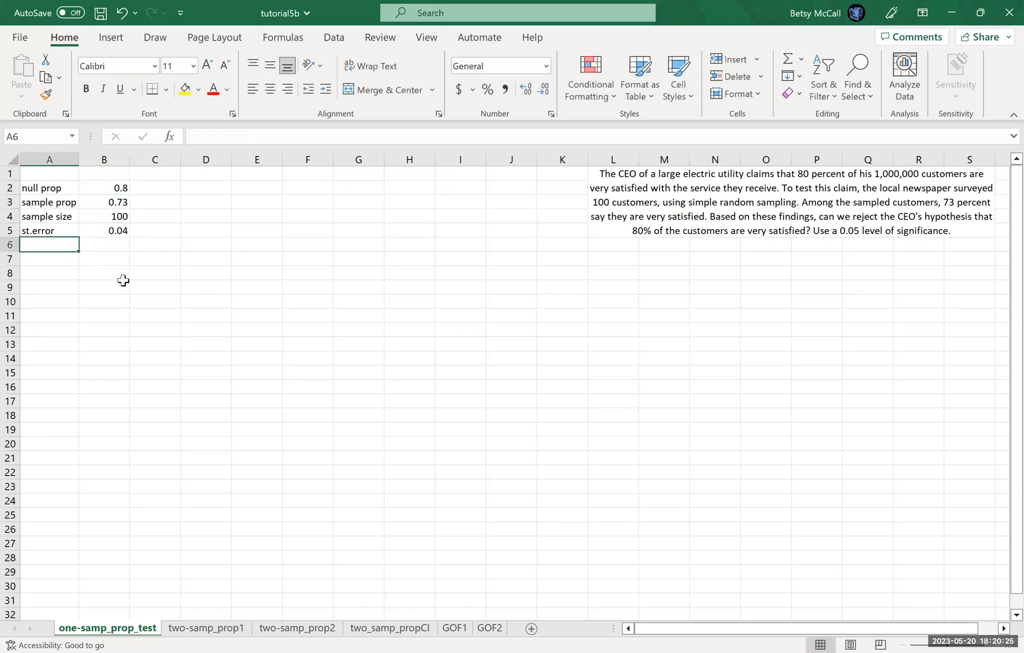
Step: Label A6 "test stat" and calculate the test statistic in B6 with =(B3-B2)/B5
{"action": "type", "text": "test stat"}
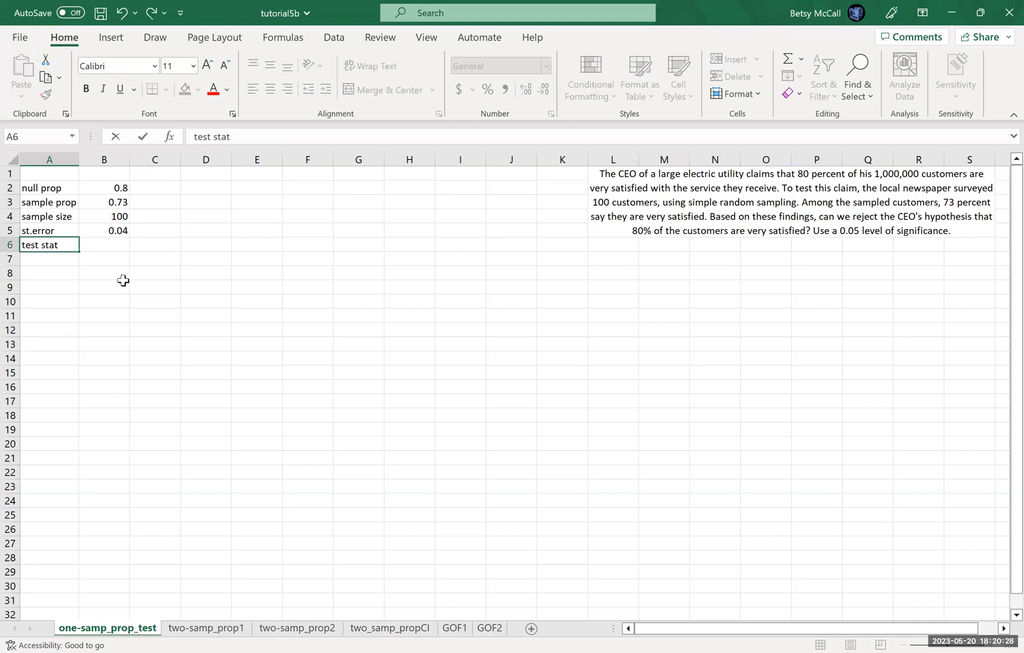
{"action": "key", "text": "Tab"}
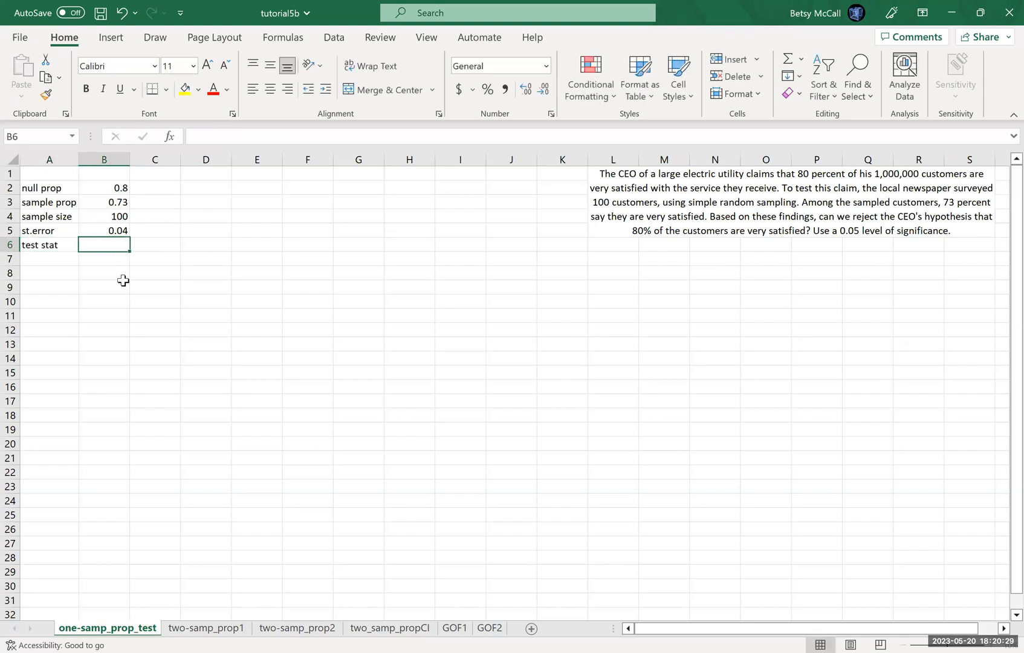
{"action": "type", "text": "="}
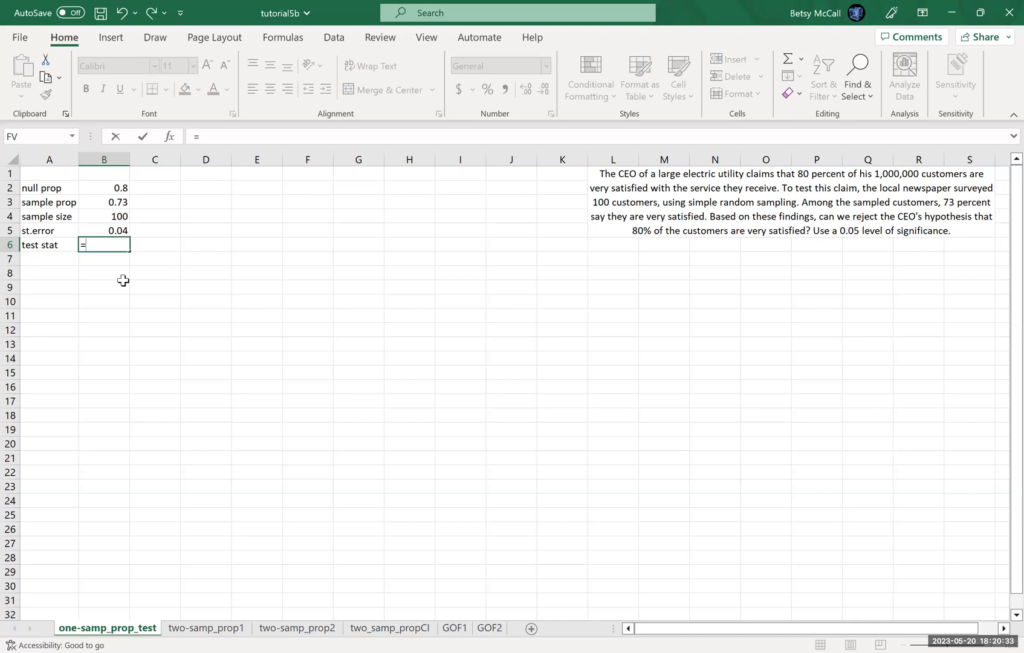
{"action": "type", "text": "("}
{"action": "left_click", "coordinate": [116, 203]}
{"action": "type", "text": "-"}
{"action": "left_click", "coordinate": [123, 189]}
{"action": "type", "text": ")/"}
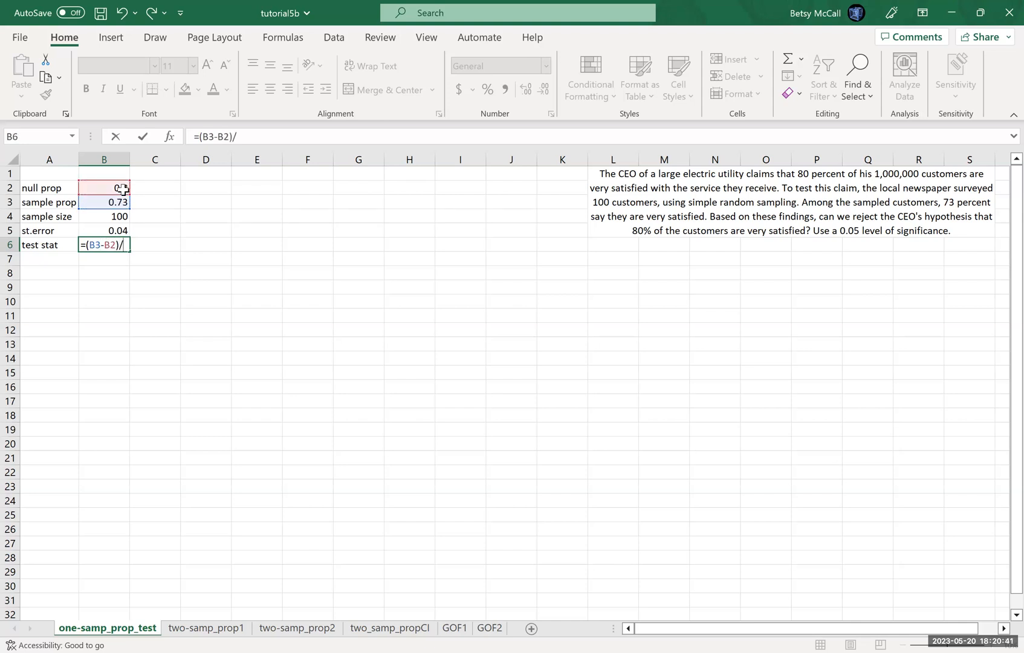
{"action": "left_click", "coordinate": [112, 230]}
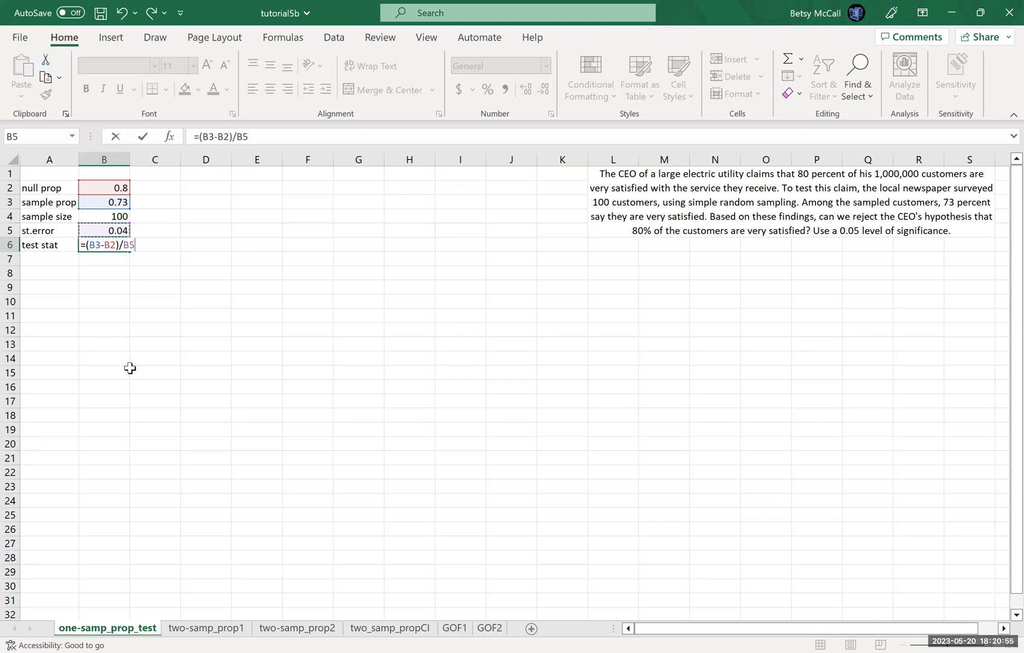
{"action": "key", "text": "Return"}
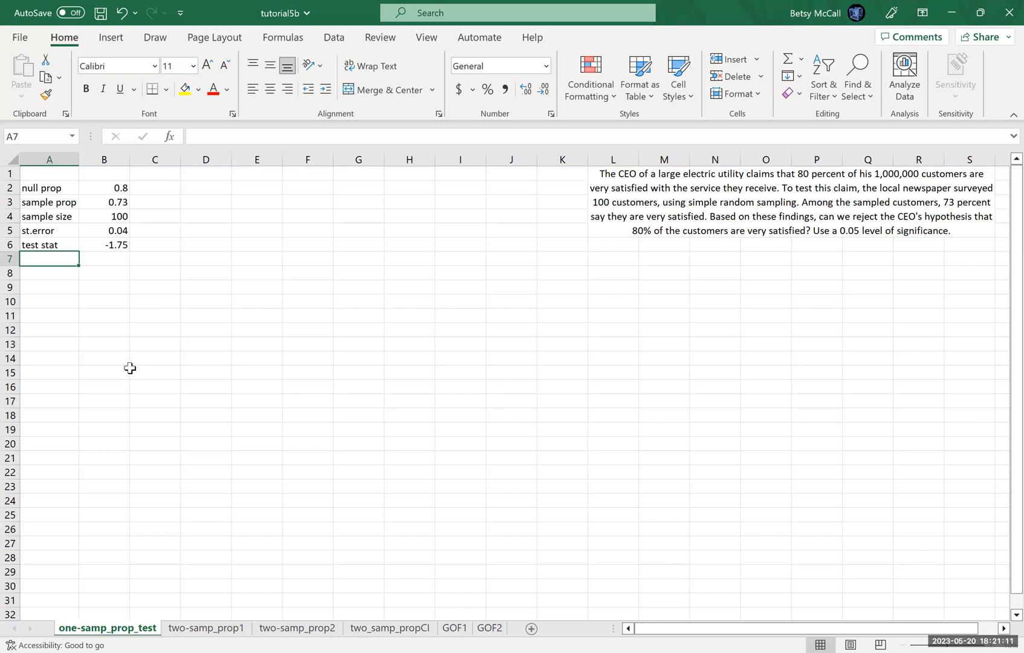
Step: Label A7 "p-value" and calculate it in B7 with =NORM.DIST(B6,0,1,TRUE)
{"action": "type", "text": "p-value"}
{"action": "key", "text": "Tab"}
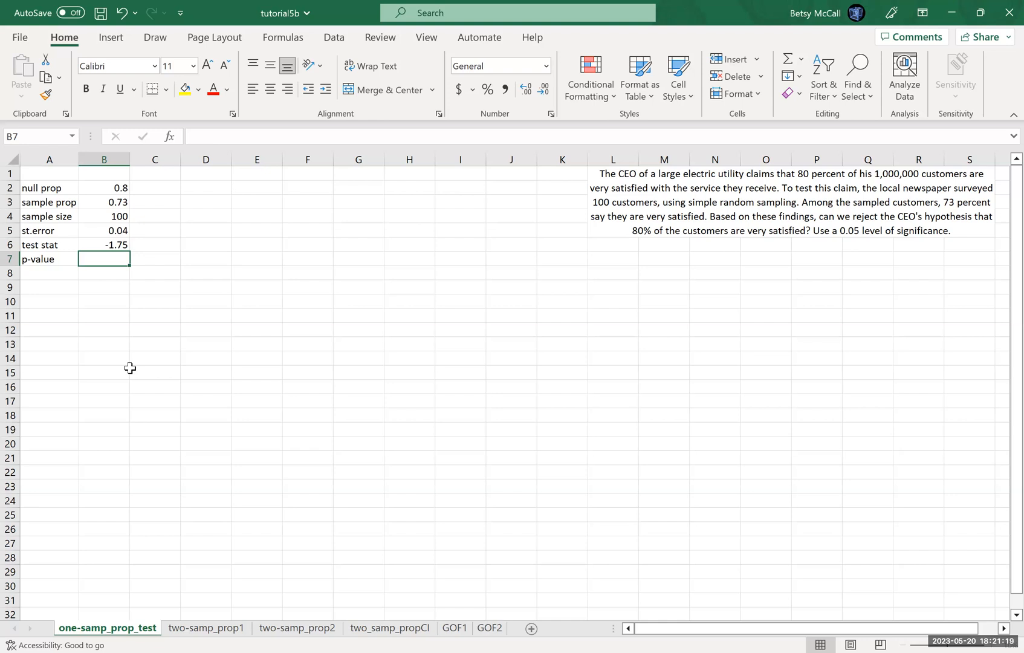
{"action": "type", "text": "="}
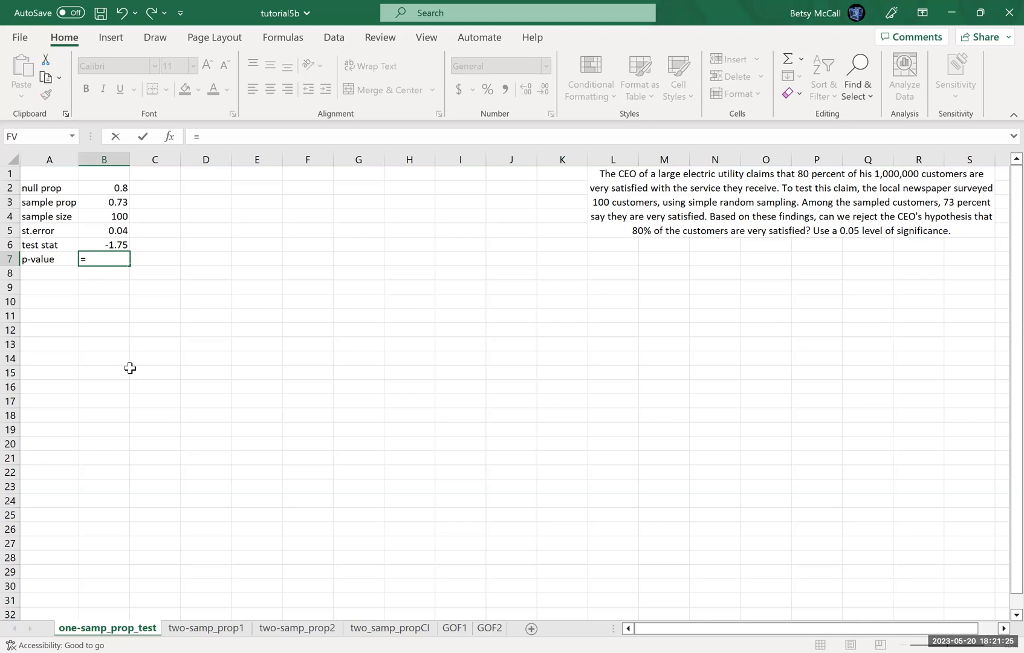
{"action": "type", "text": "NORM.DIST("}
{"action": "left_click", "coordinate": [117, 245]}
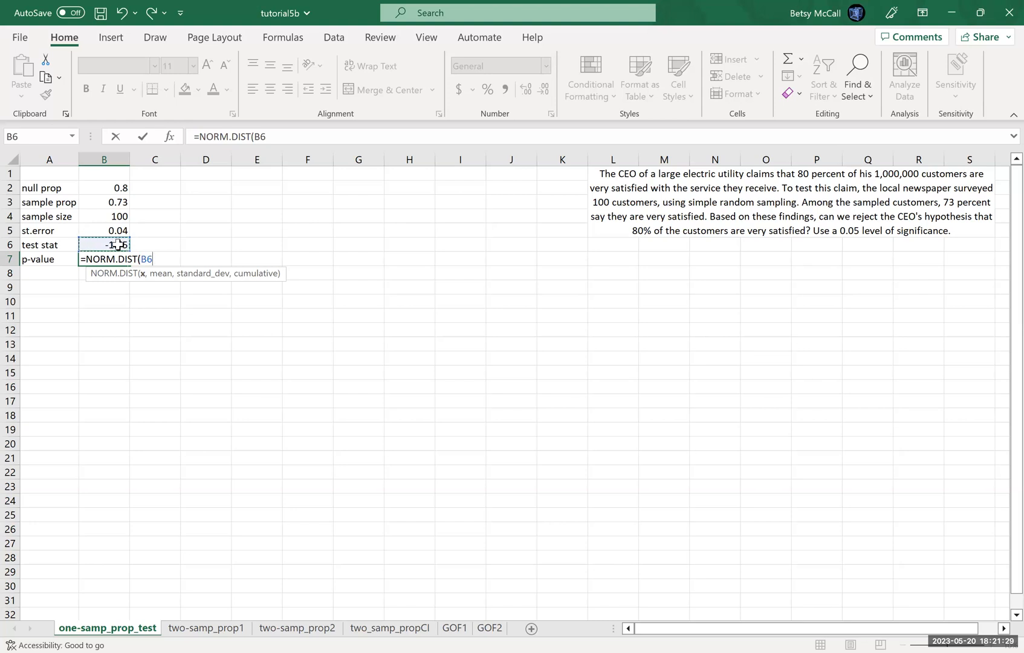
{"action": "type", "text": ",0,1"}
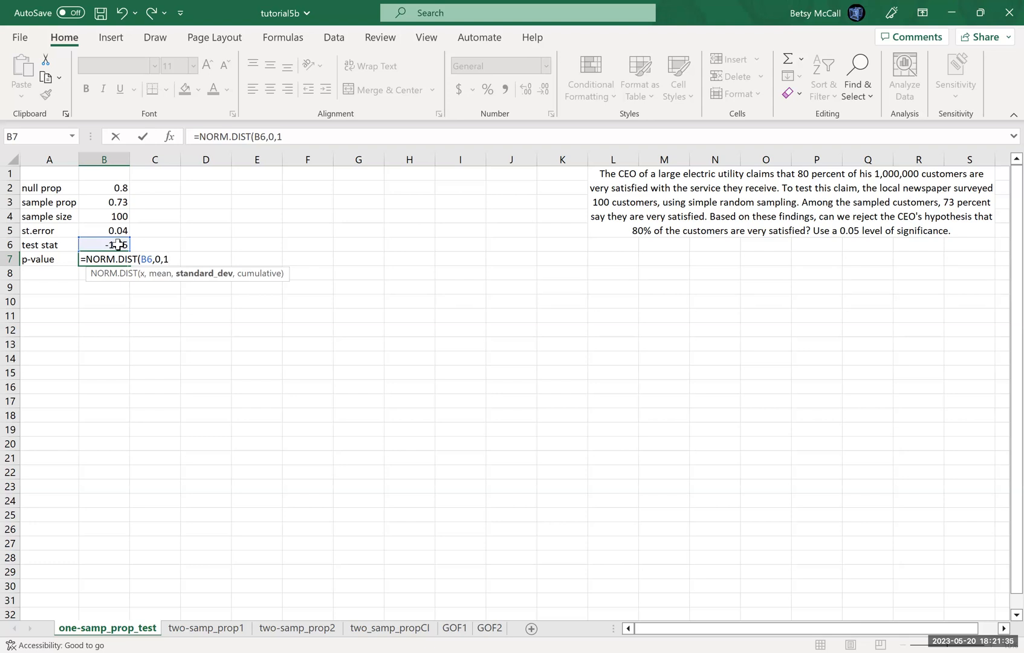
{"action": "type", "text": ",TRUE"}
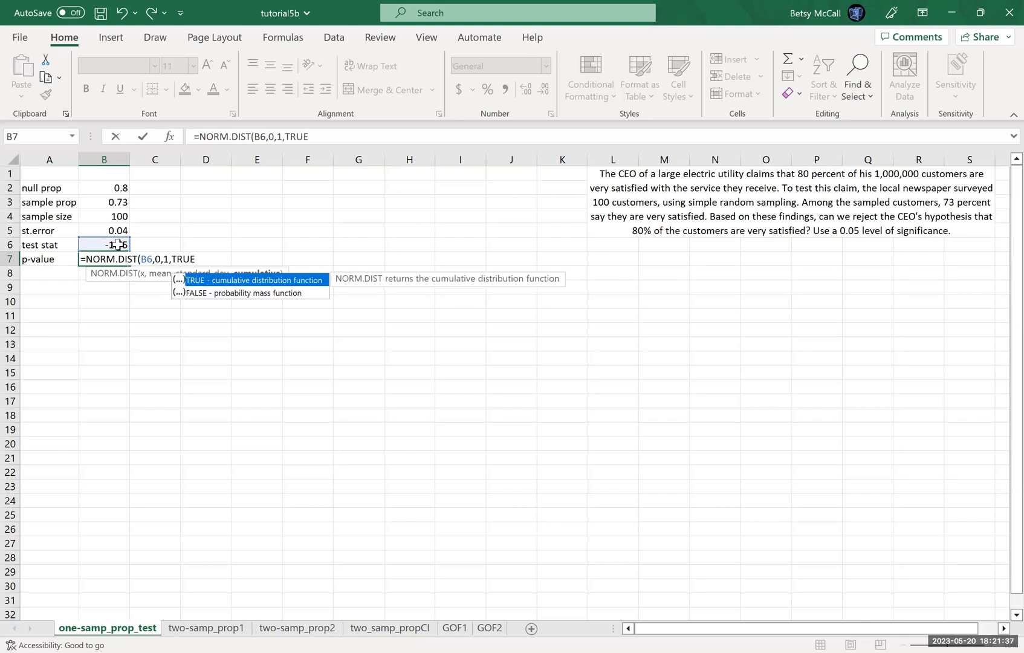
{"action": "type", "text": ")"}
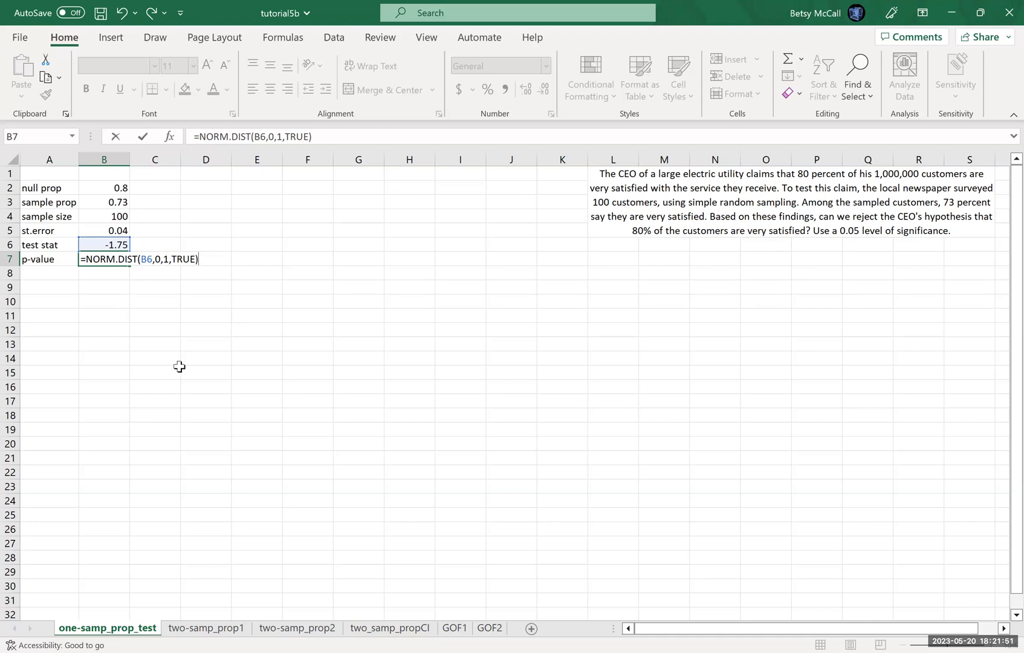
{"action": "key", "text": "Return"}
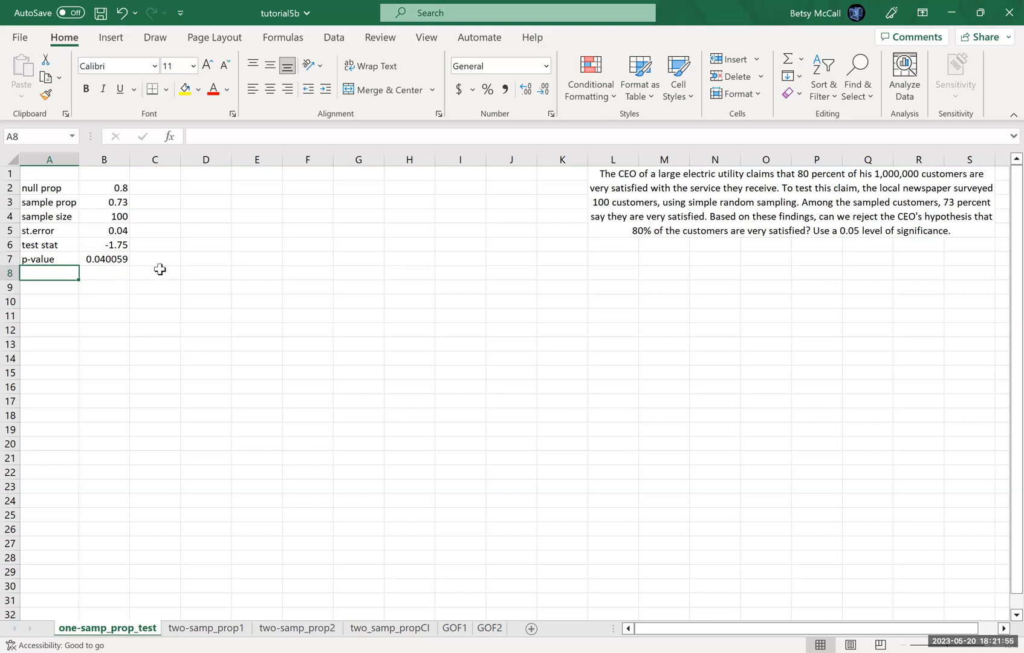
Step: Write "less than 0.05", "reject the null hypothesis" and "there is sufficient evidence to think that the CEO is wrong." in D7:D9
{"action": "left_click", "coordinate": [193, 260]}
{"action": "type", "text": "less than 0.05"}
{"action": "key", "text": "Return"}
{"action": "type", "text": "reject the null hypothesis"}
{"action": "key", "text": "Return"}
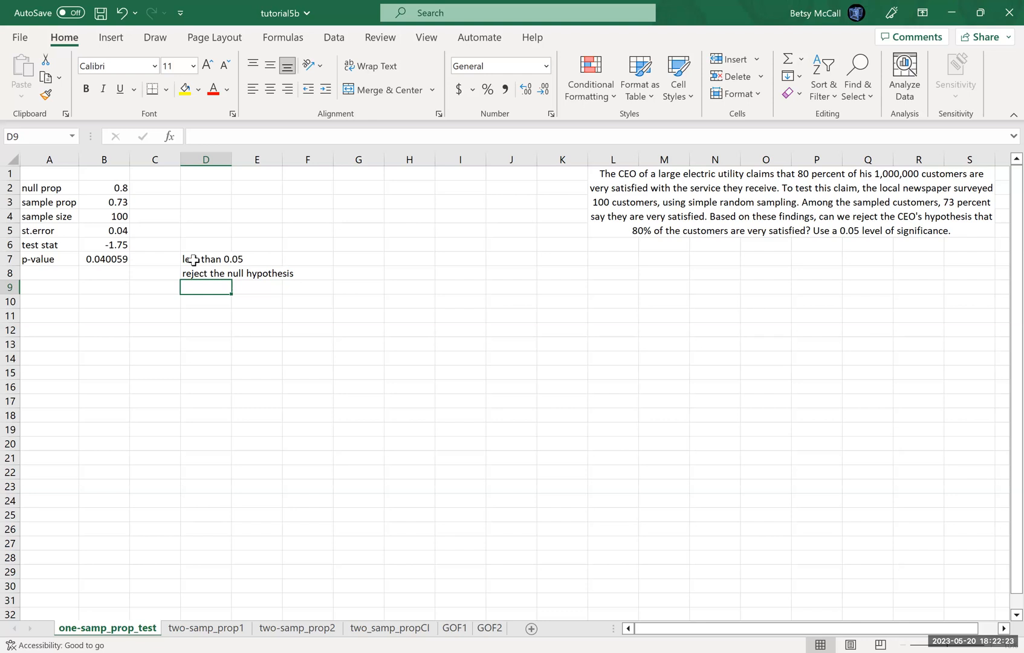
{"action": "type", "text": "there is sufficient evidence to think that the CEO is wrong."}
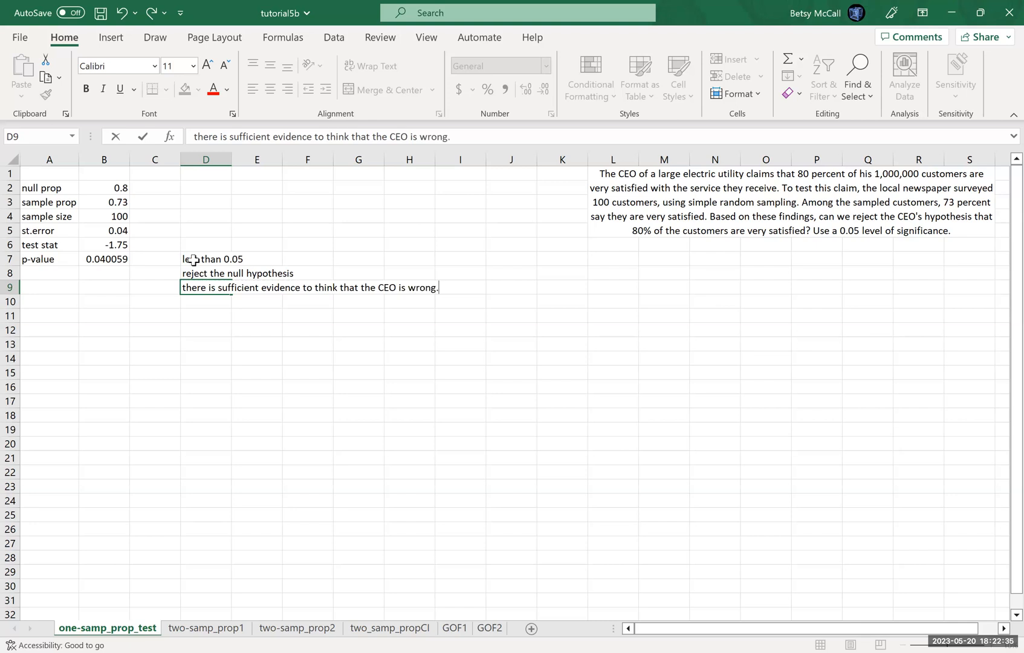
{"action": "key", "text": "Return"}
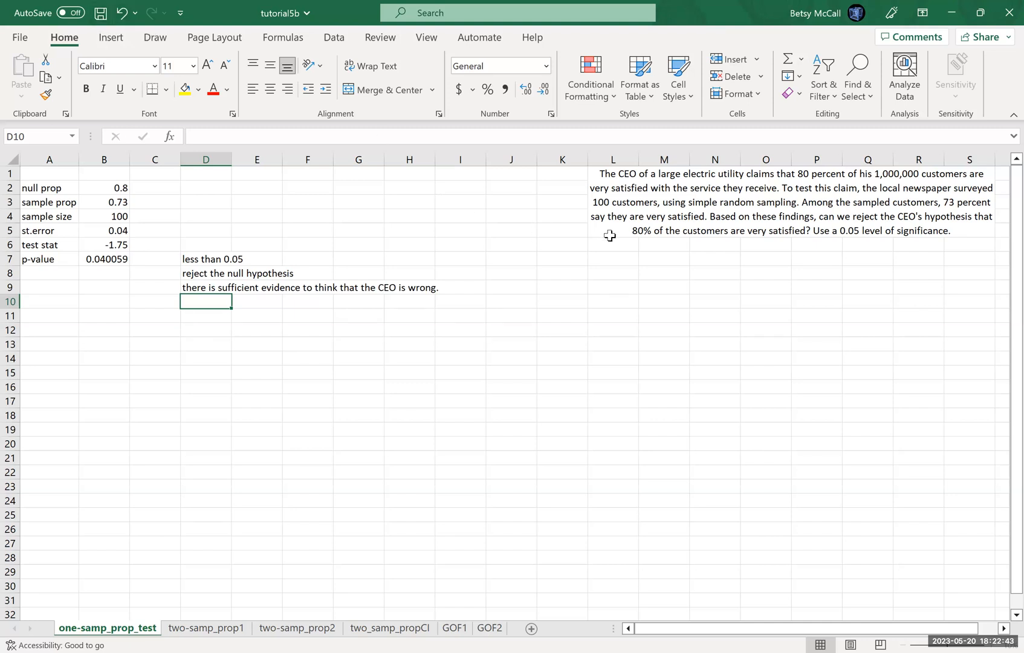
{"action": "left_click", "coordinate": [797, 22]}
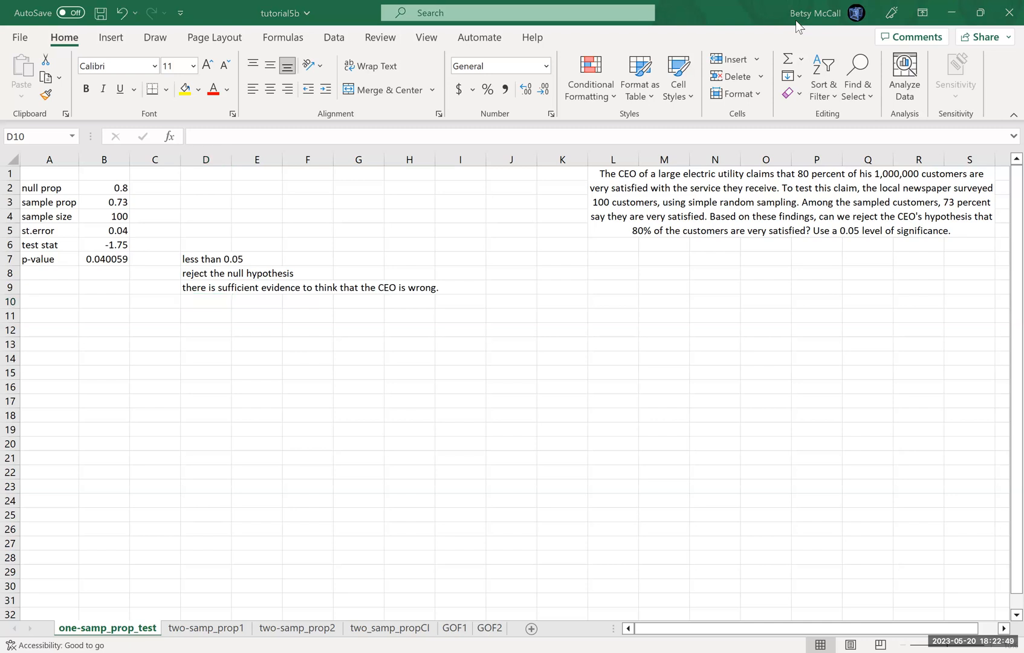